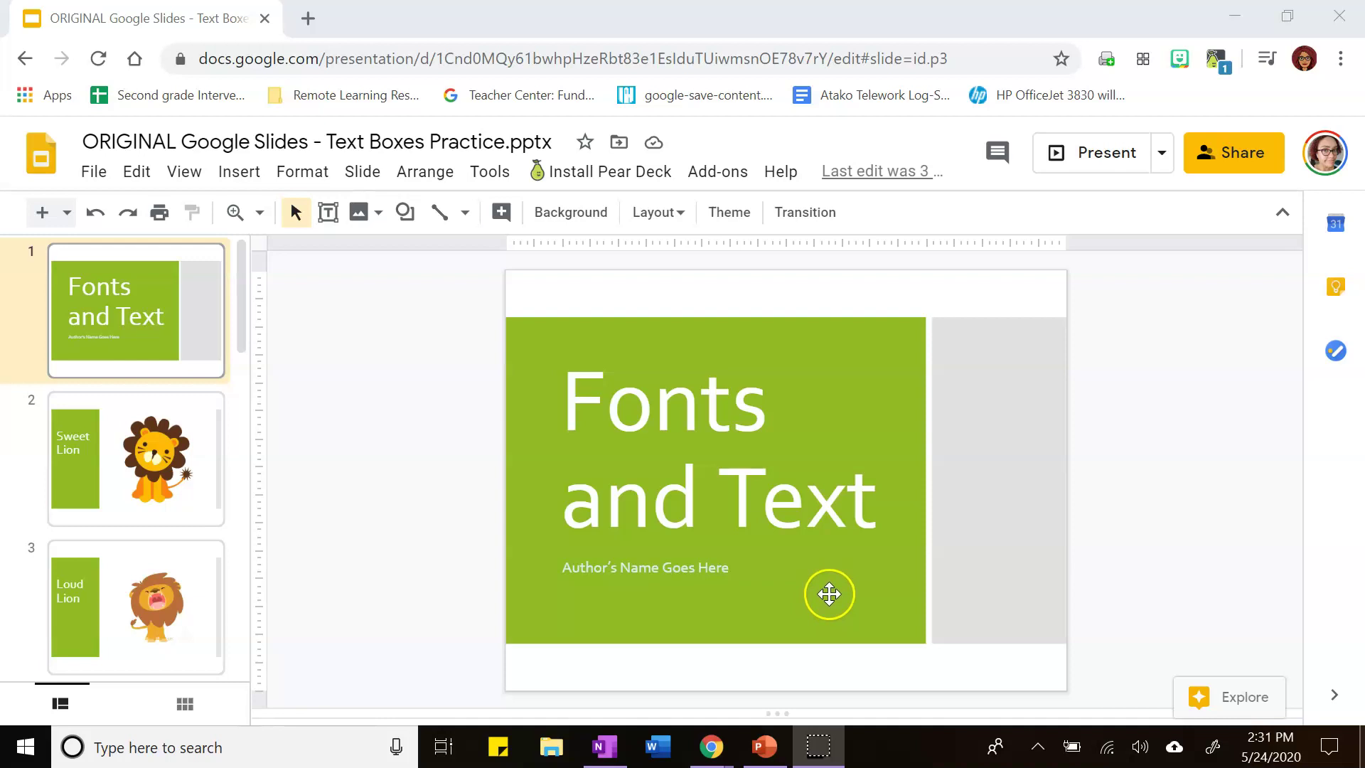
# Step: Practise partial selections in the slide 1 title, ending with all of 'Fonts and Text' selected
pyautogui.click(878, 511)
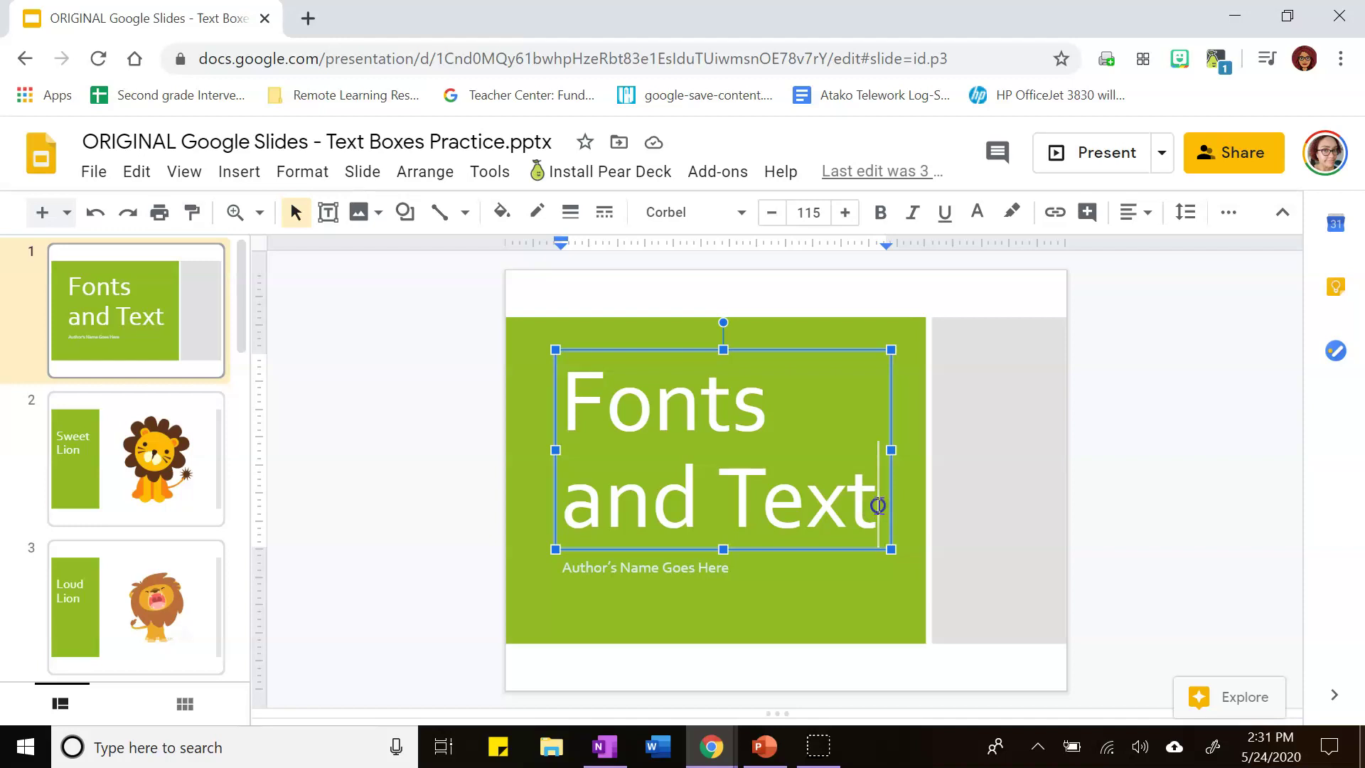
pyautogui.moveTo(878, 506); pyautogui.dragTo(583, 428)
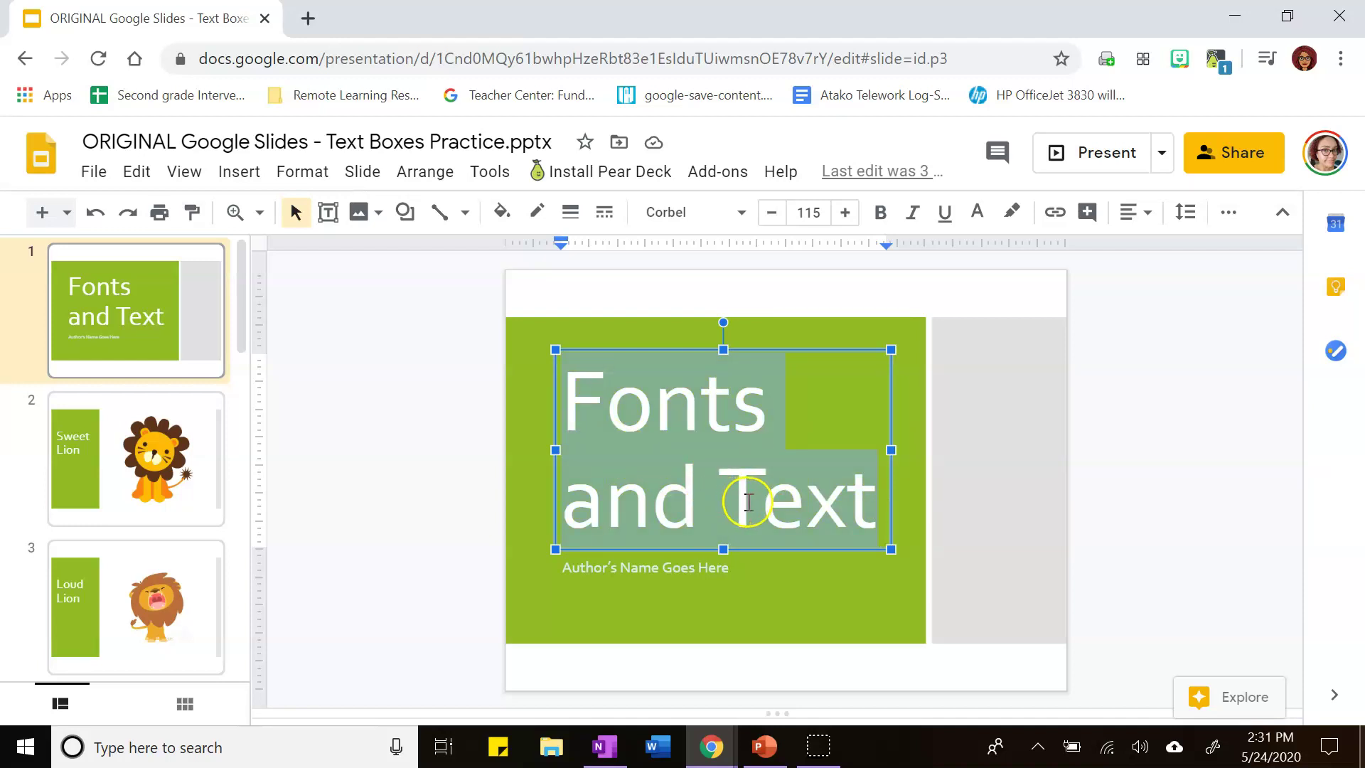
pyautogui.click(881, 517)
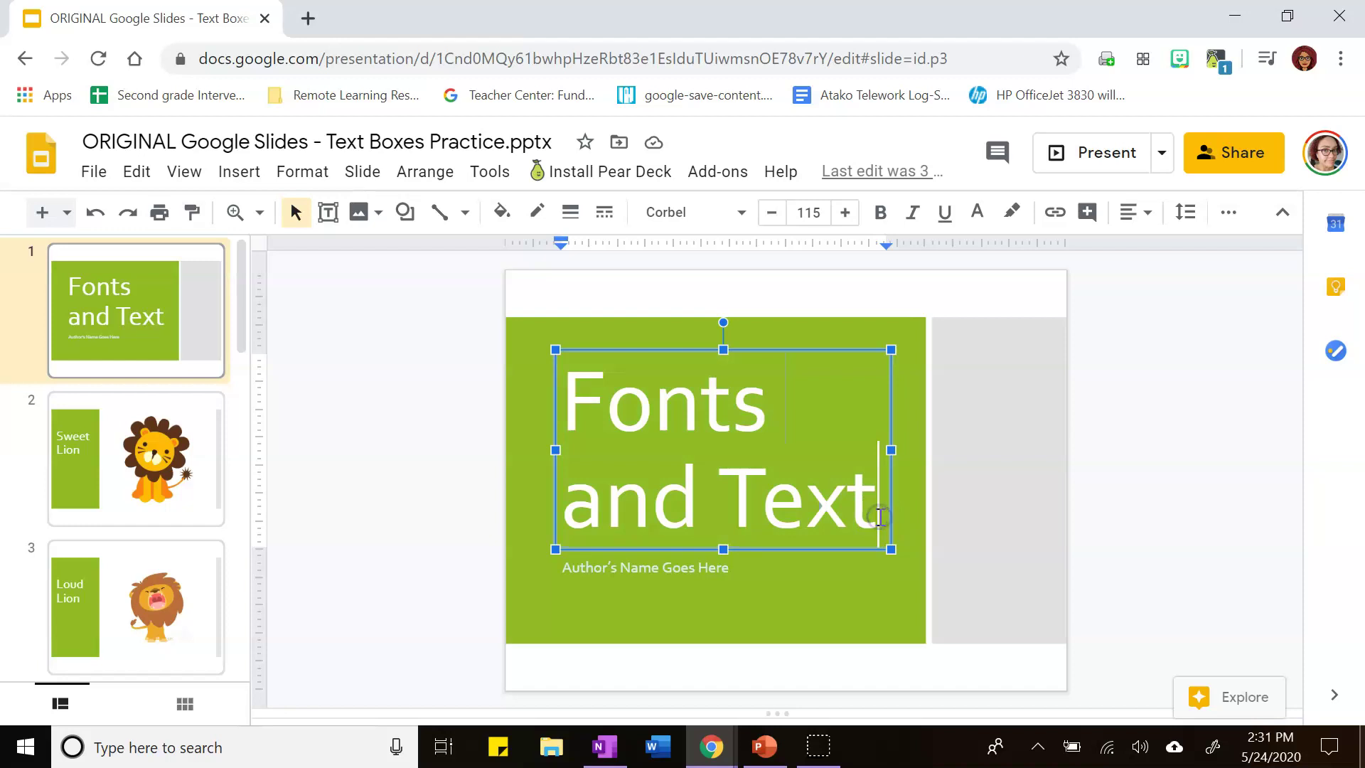
pyautogui.moveTo(878, 517)
pyautogui.mouseDown()
pyautogui.moveTo(768, 487)
pyautogui.moveTo(565, 398)
pyautogui.moveTo(723, 478)
pyautogui.moveTo(857, 515)
pyautogui.mouseUp()
pyautogui.click(568, 391)
pyautogui.click(848, 448)
pyautogui.moveTo(654, 491); pyautogui.dragTo(762, 483)
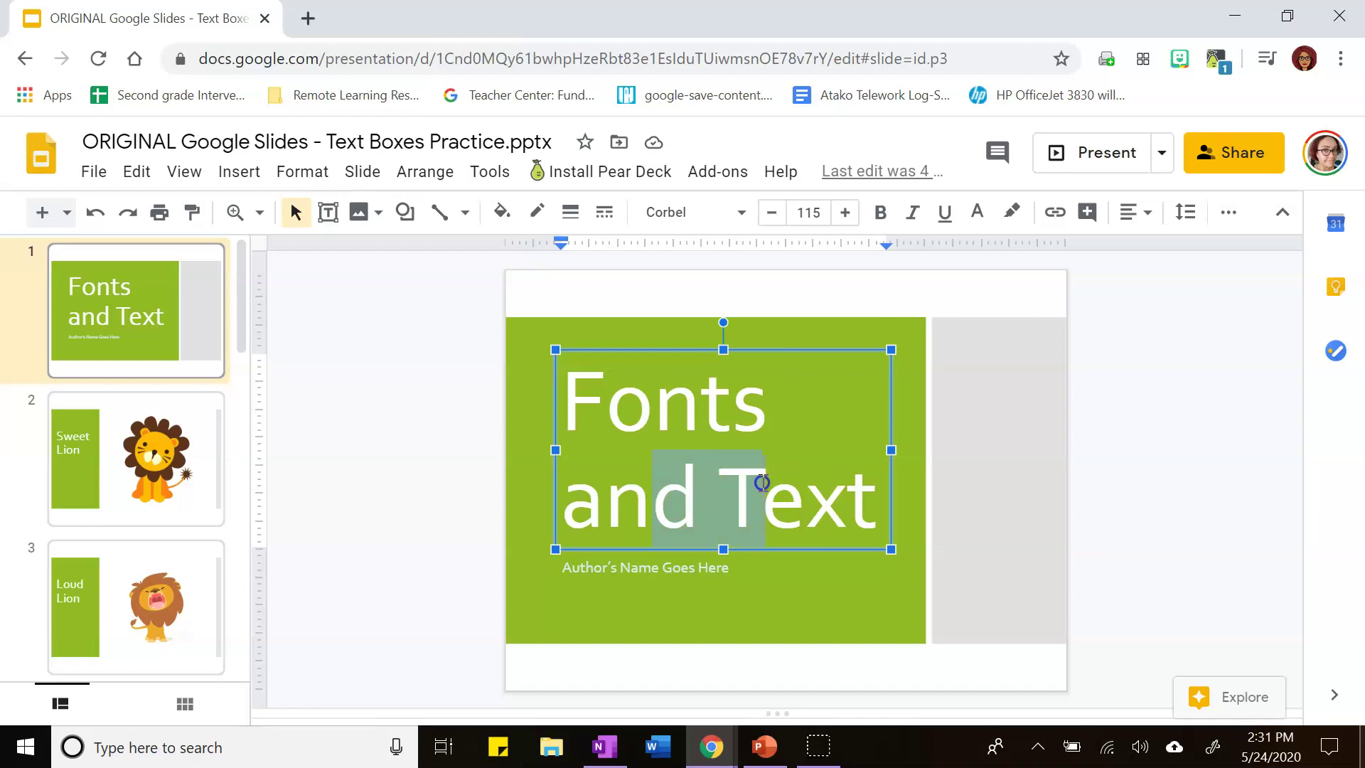
pyautogui.click(880, 493)
pyautogui.moveTo(877, 496); pyautogui.dragTo(570, 389)
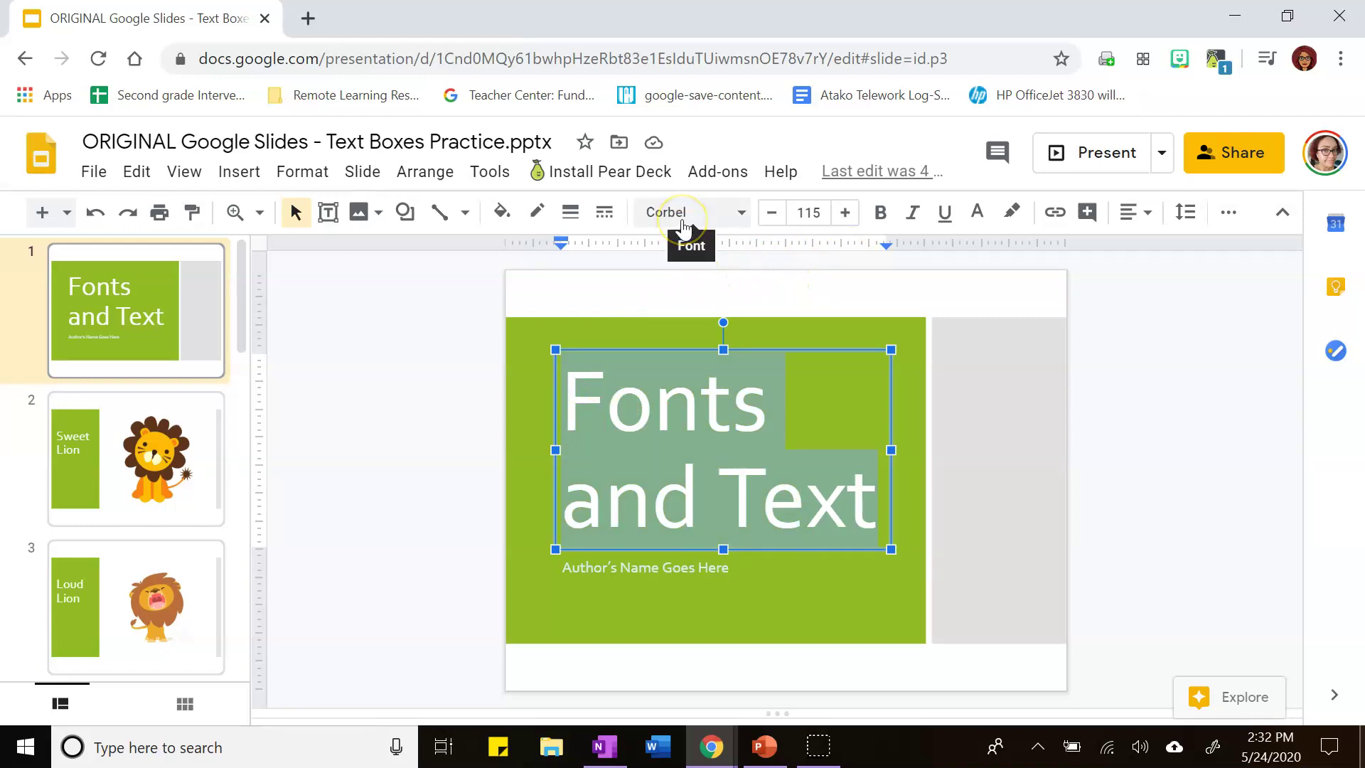
# Step: Check the font size list, keeping the title at 115, then bring up the font list
pyautogui.click(807, 233)
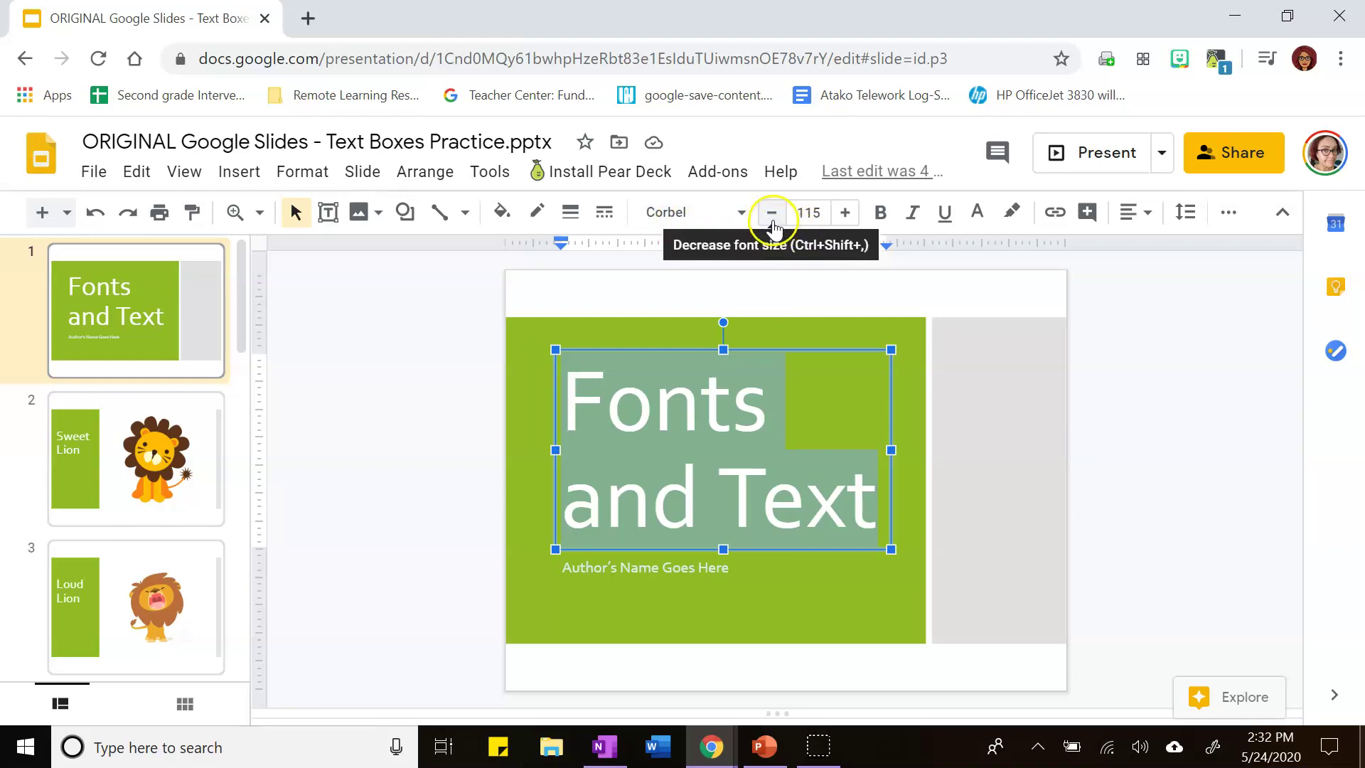
pyautogui.click(810, 212)
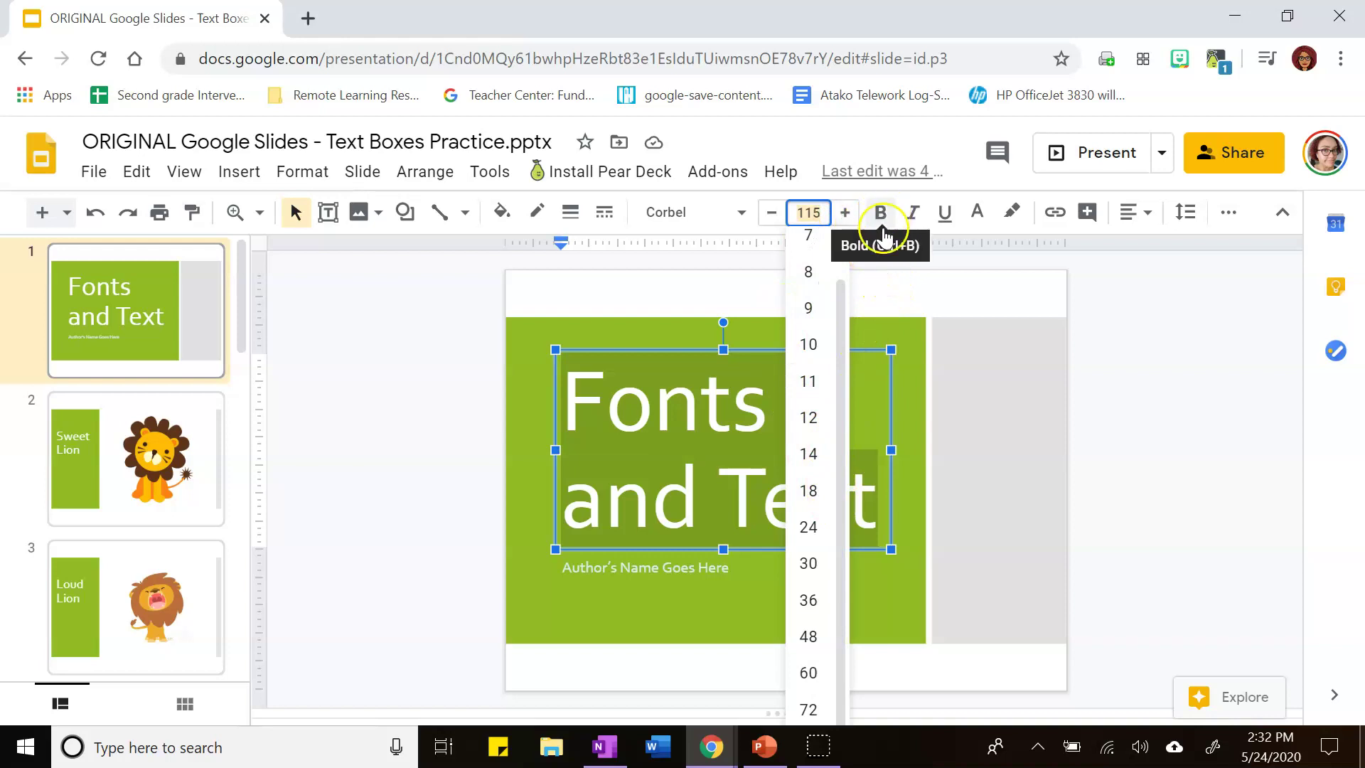
pyautogui.click(893, 264)
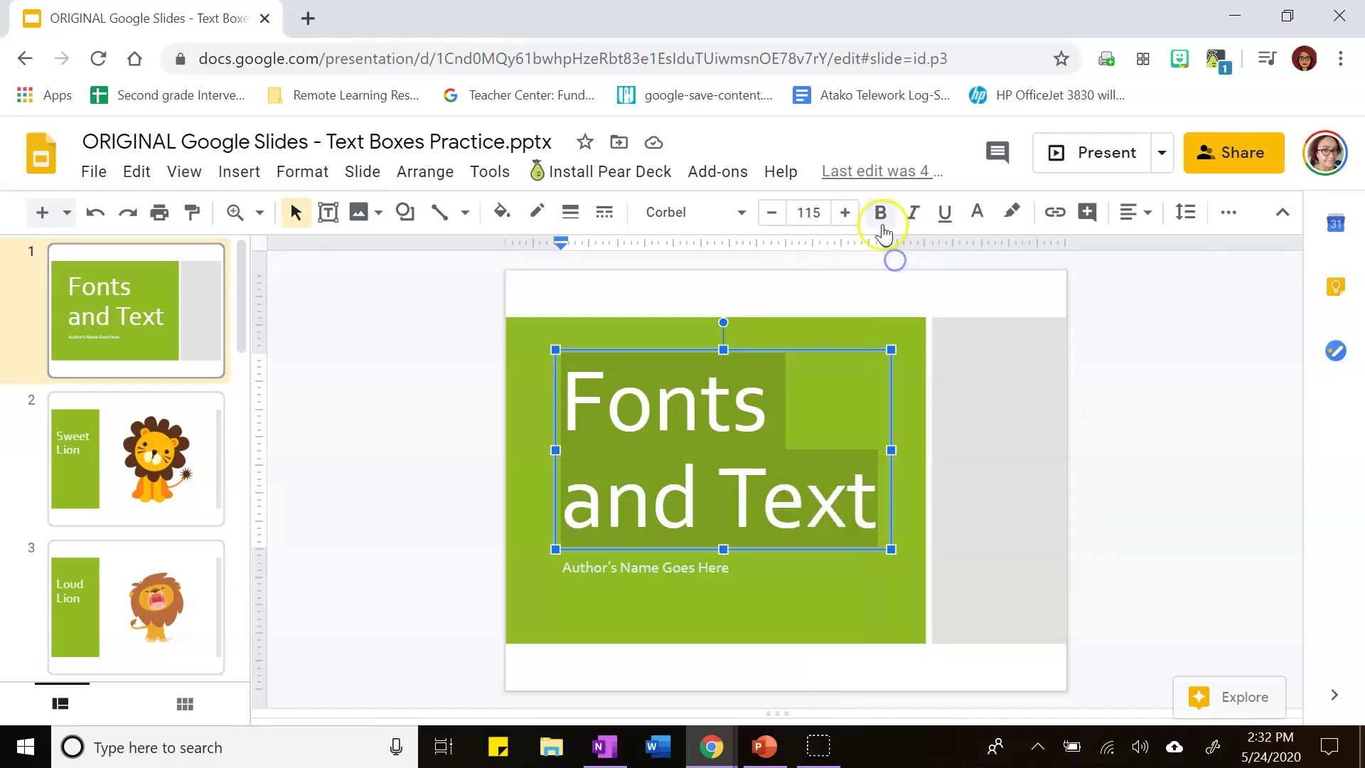
pyautogui.click(945, 213)
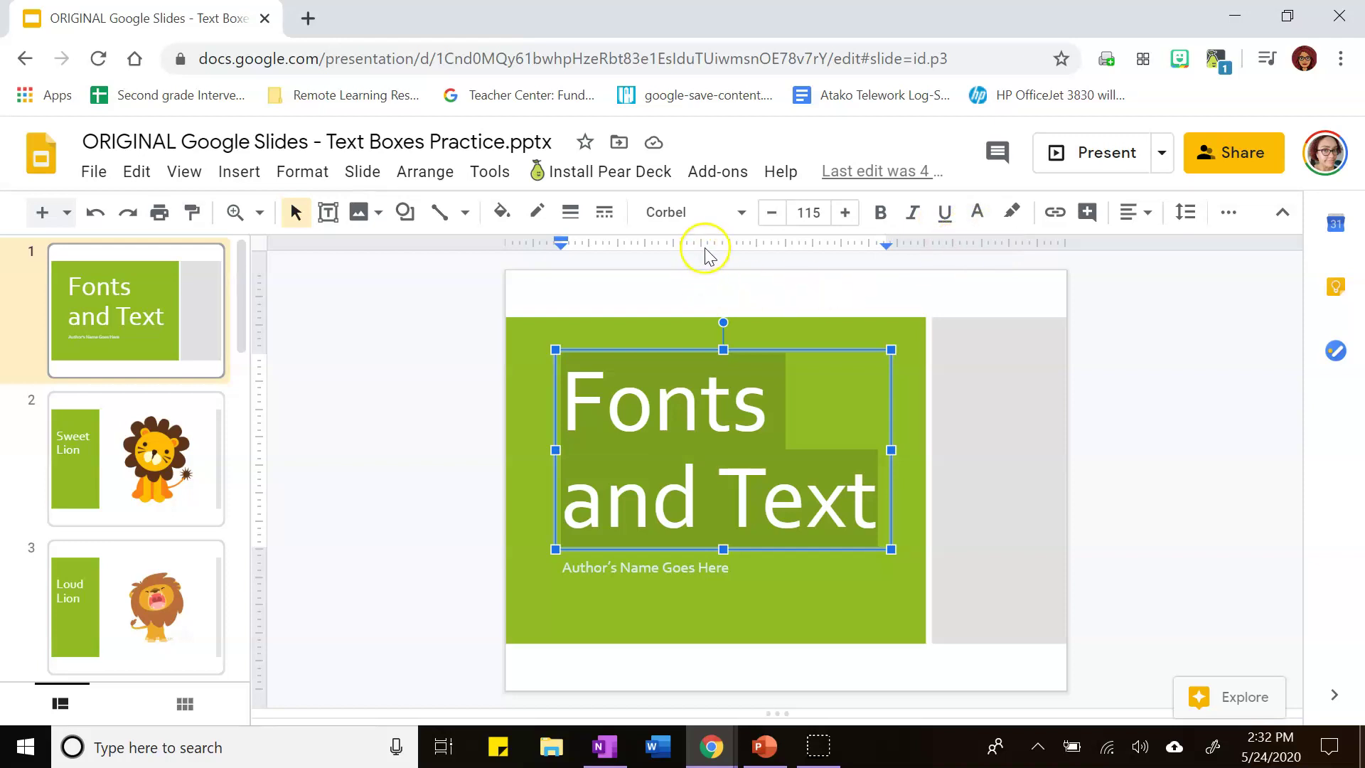
# Step: Change the title from Corbel to Happy Monkey and reduce its size from 115 to 72
pyautogui.click(737, 216)
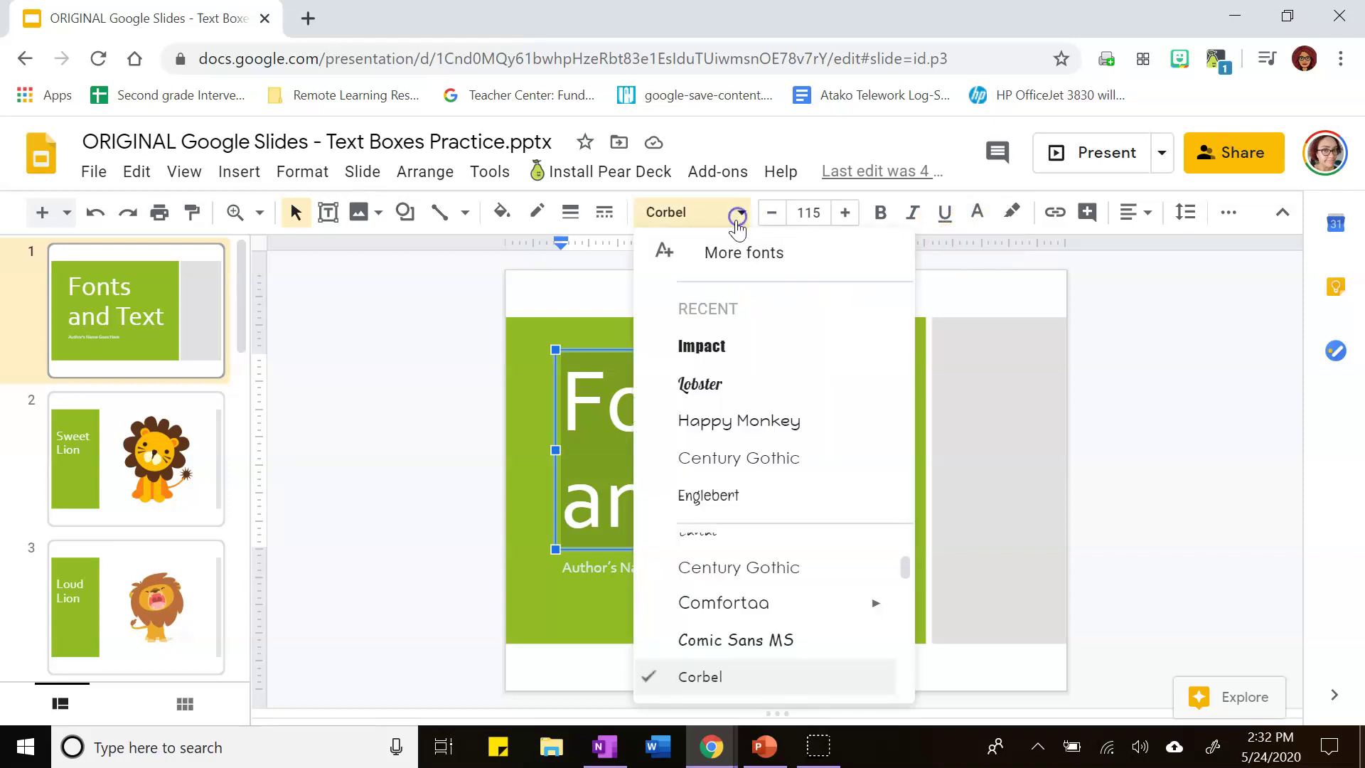
pyautogui.click(819, 435)
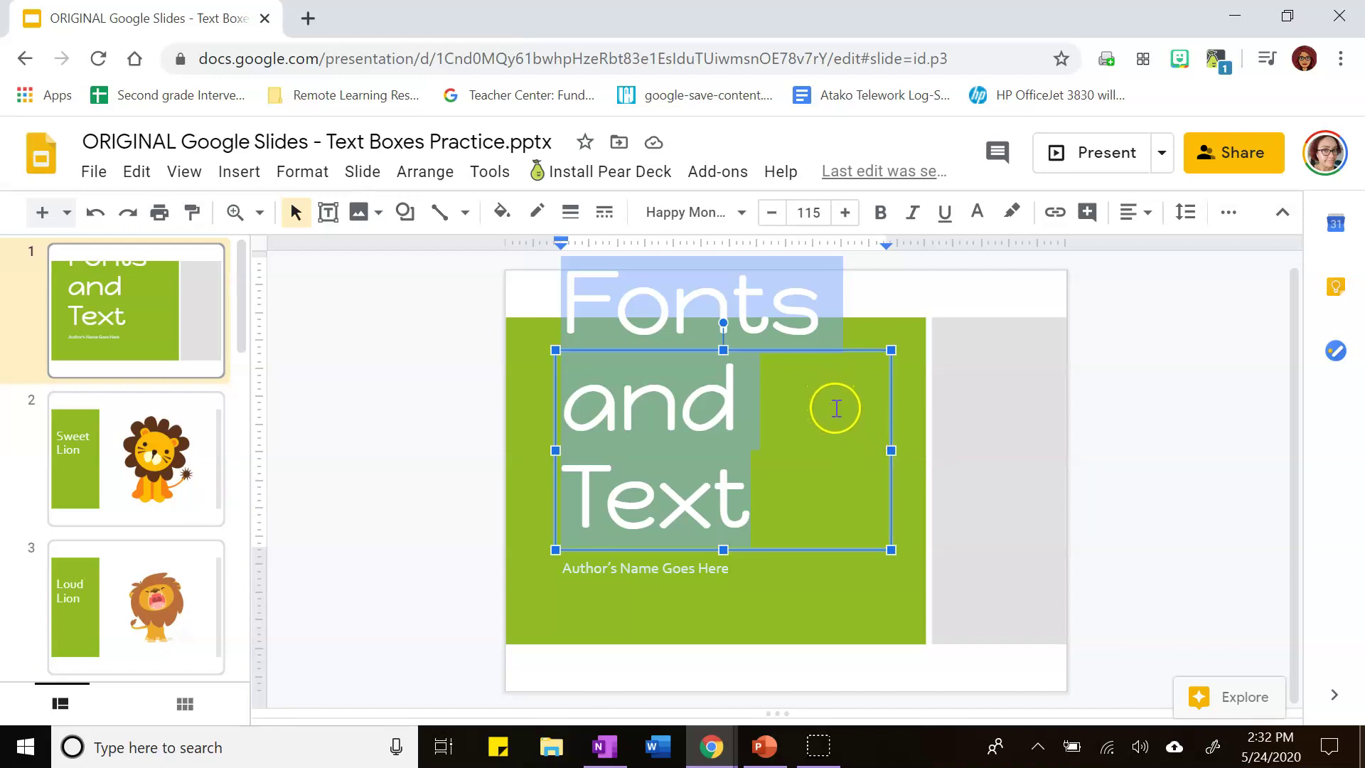
pyautogui.click(770, 226)
pyautogui.click(770, 226)
pyautogui.click(770, 226)
pyautogui.click(770, 226)
pyautogui.click(770, 226)
pyautogui.click(771, 226)
pyautogui.click(770, 227)
pyautogui.click(770, 227)
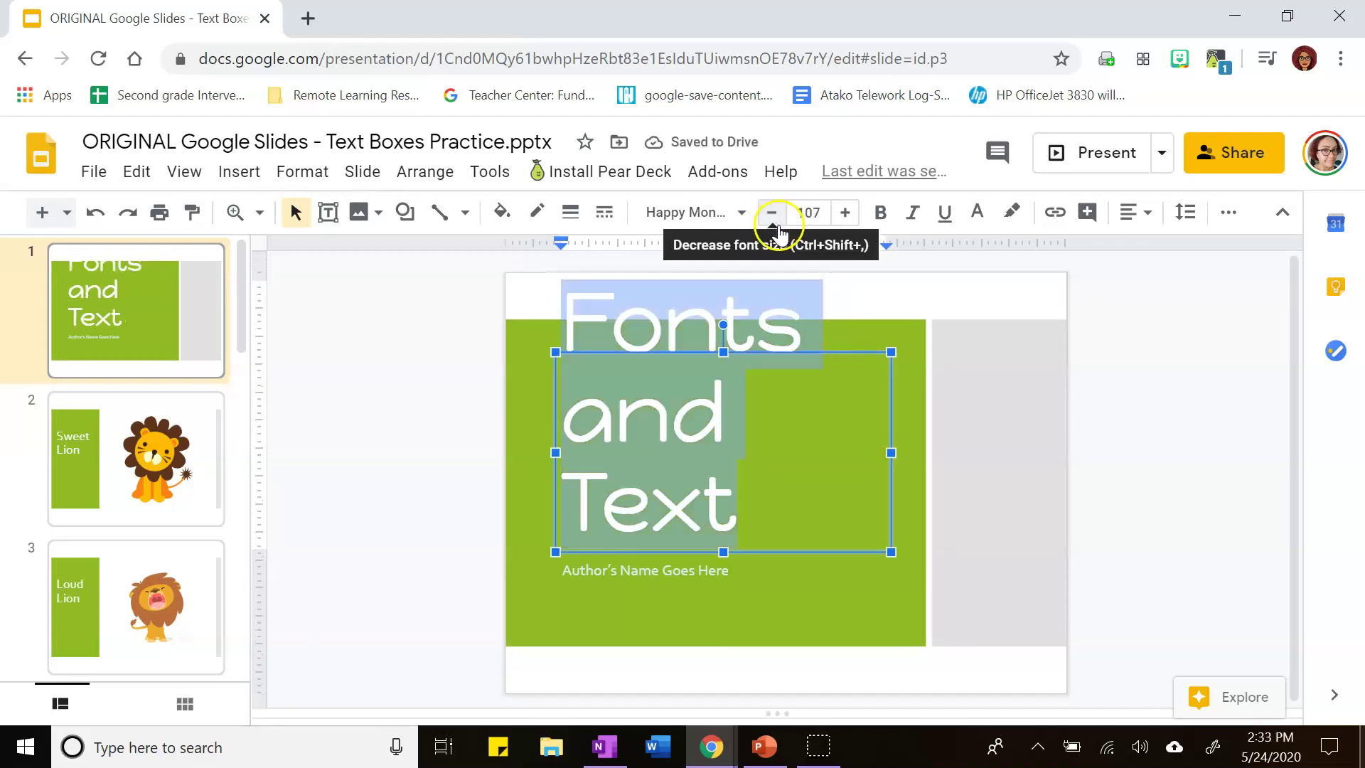
pyautogui.click(805, 212)
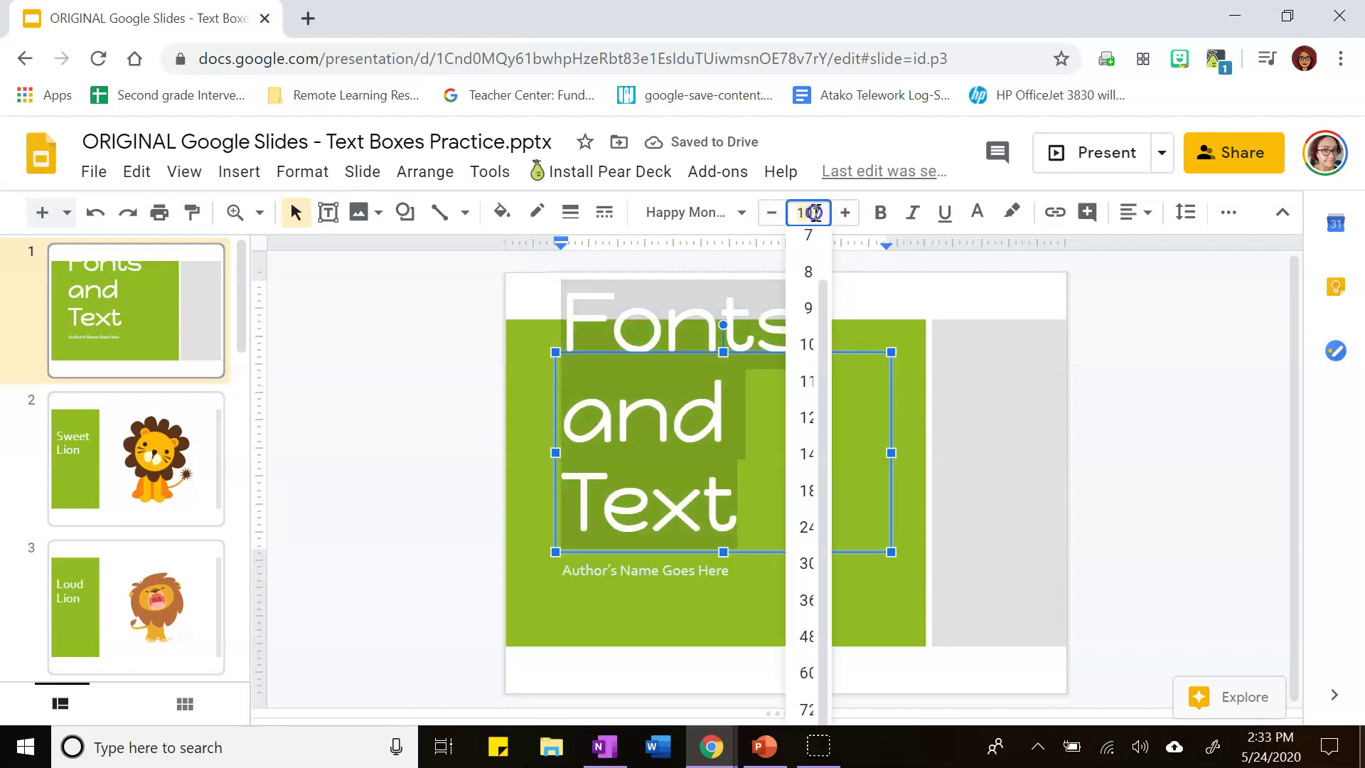
pyautogui.click(818, 708)
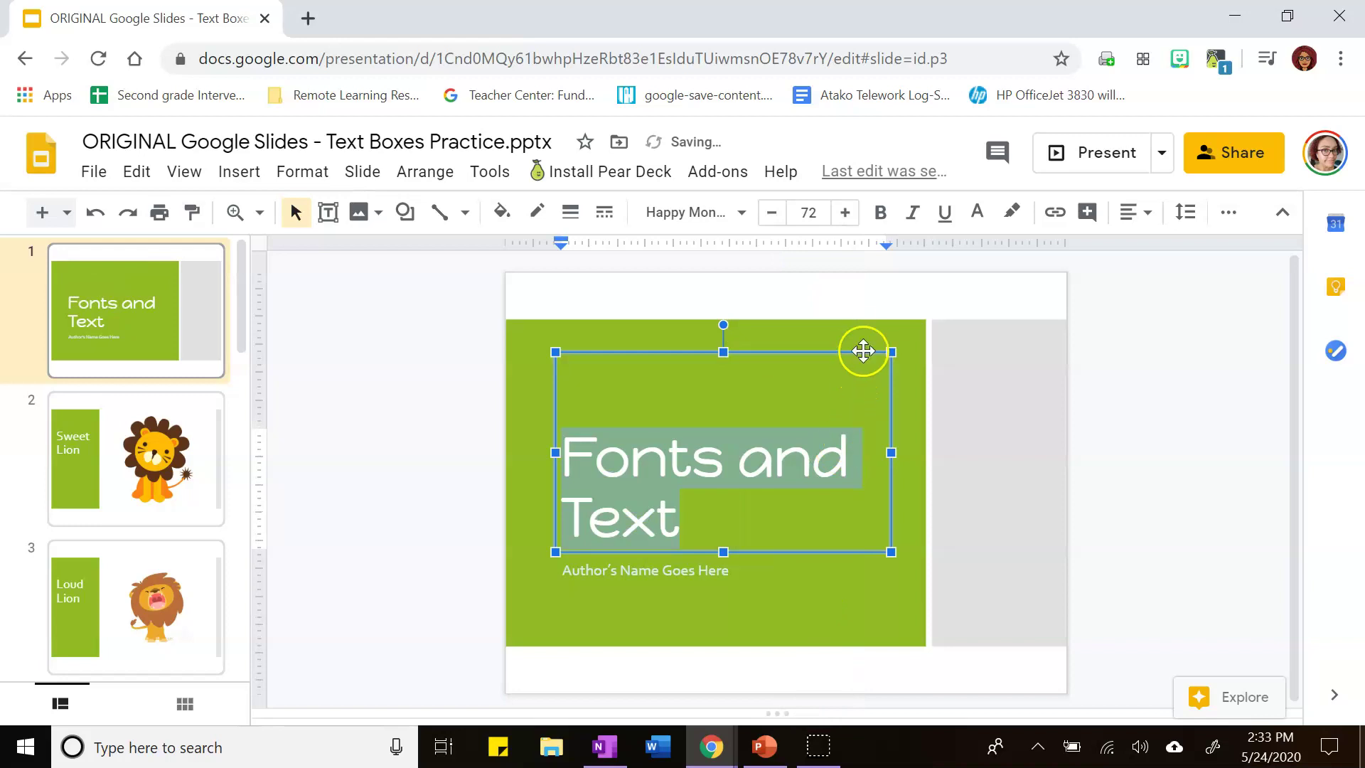
# Step: Toggle bold, italic and underline on and off, leaving the title plain
pyautogui.click(882, 220)
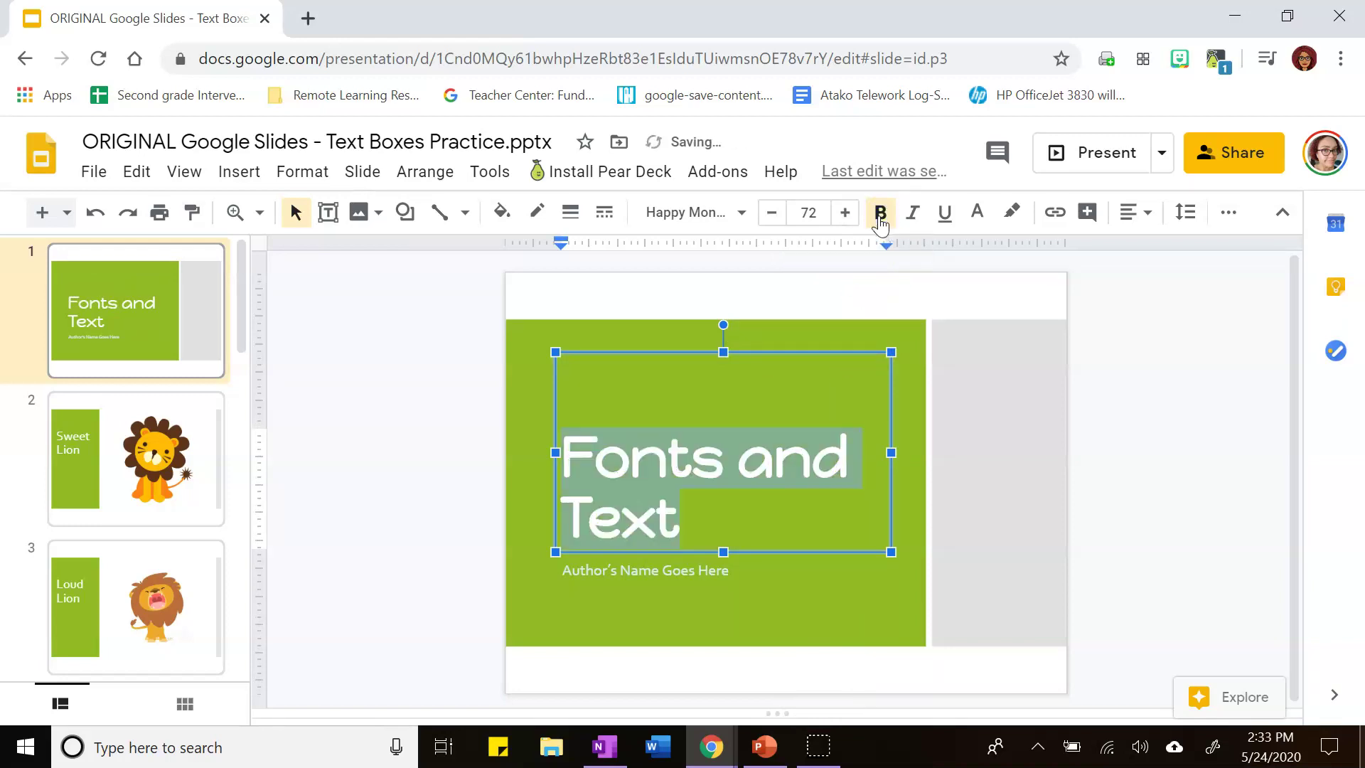
pyautogui.click(880, 220)
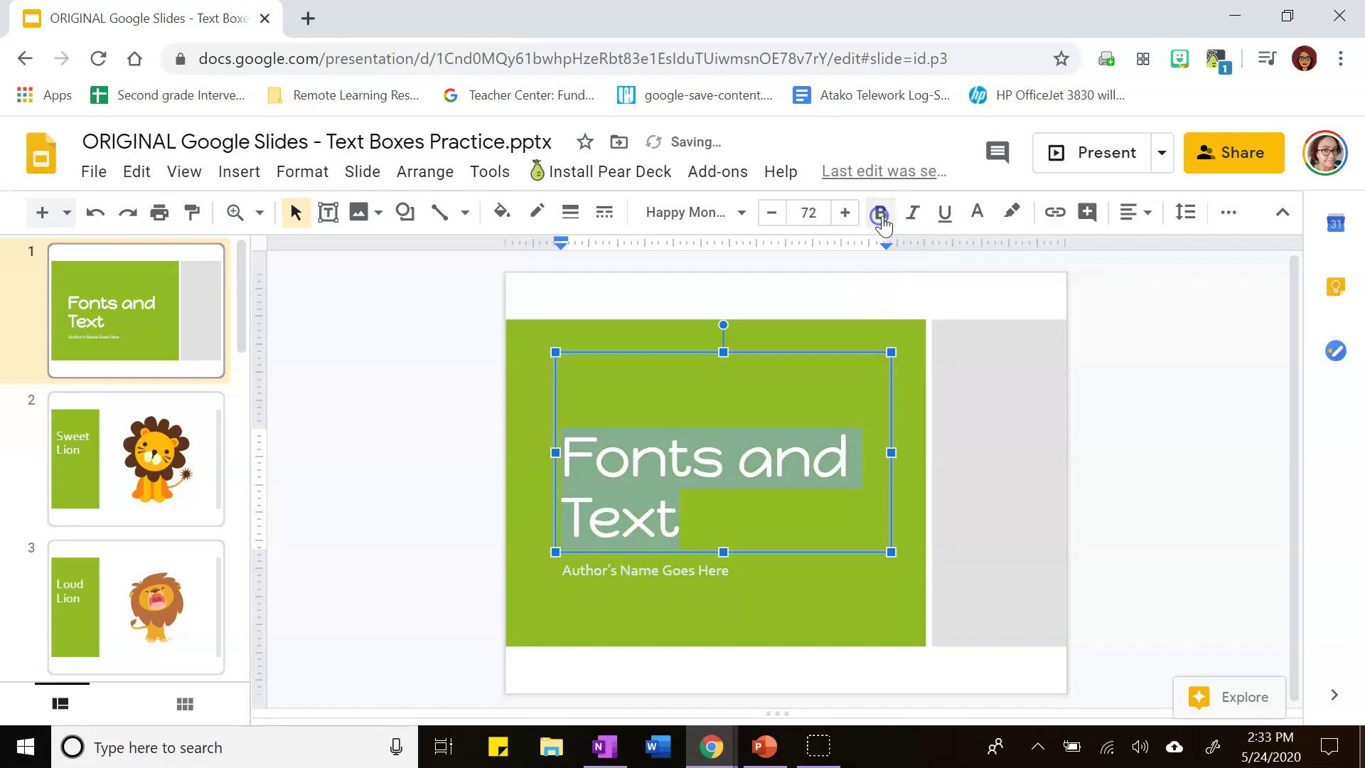
pyautogui.click(919, 221)
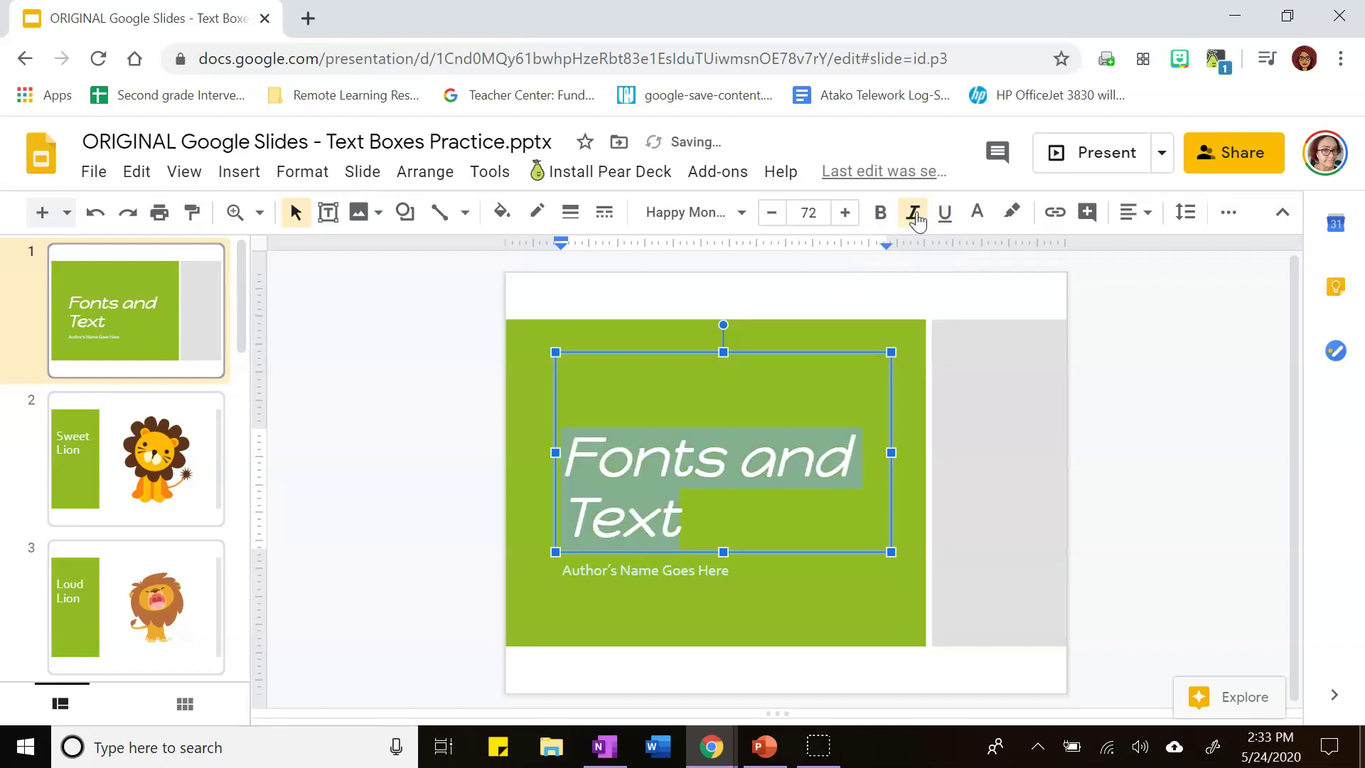
pyautogui.click(914, 222)
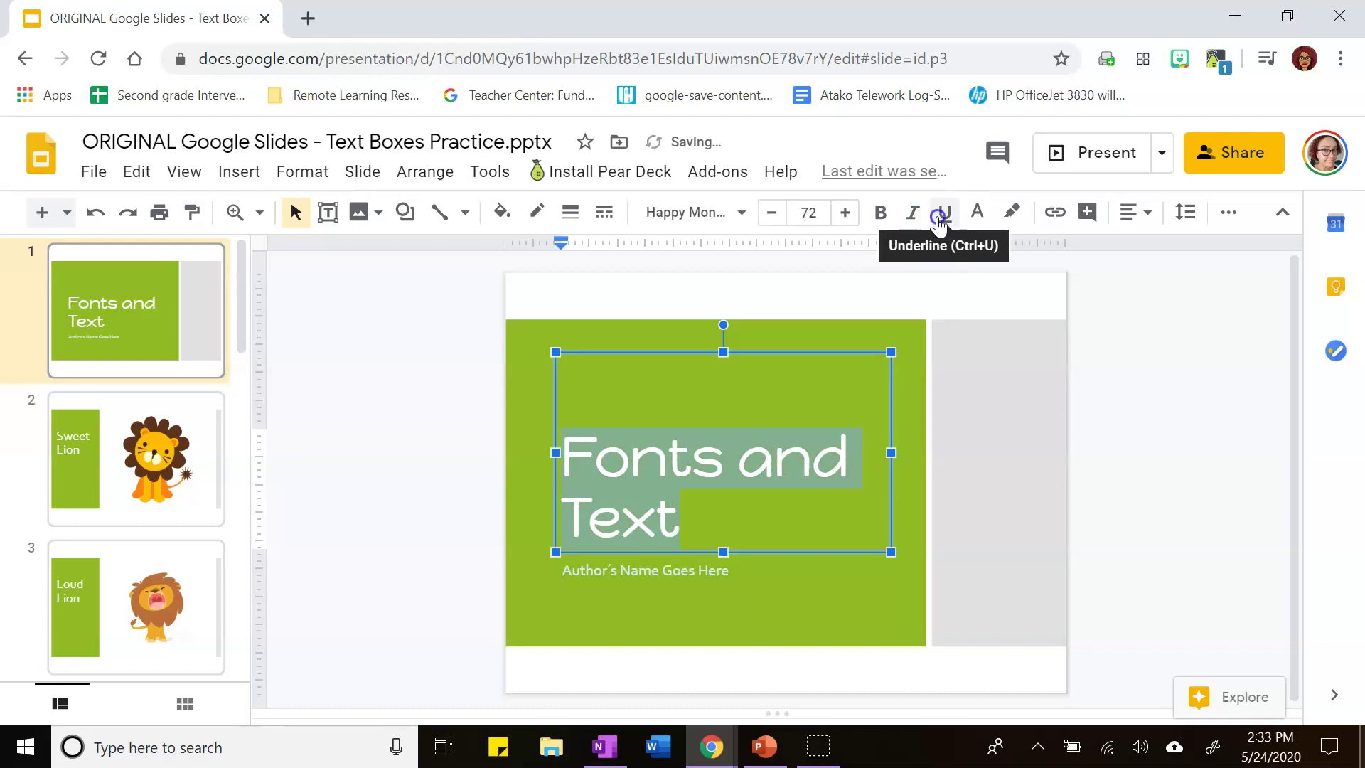
pyautogui.click(940, 223)
pyautogui.click(941, 224)
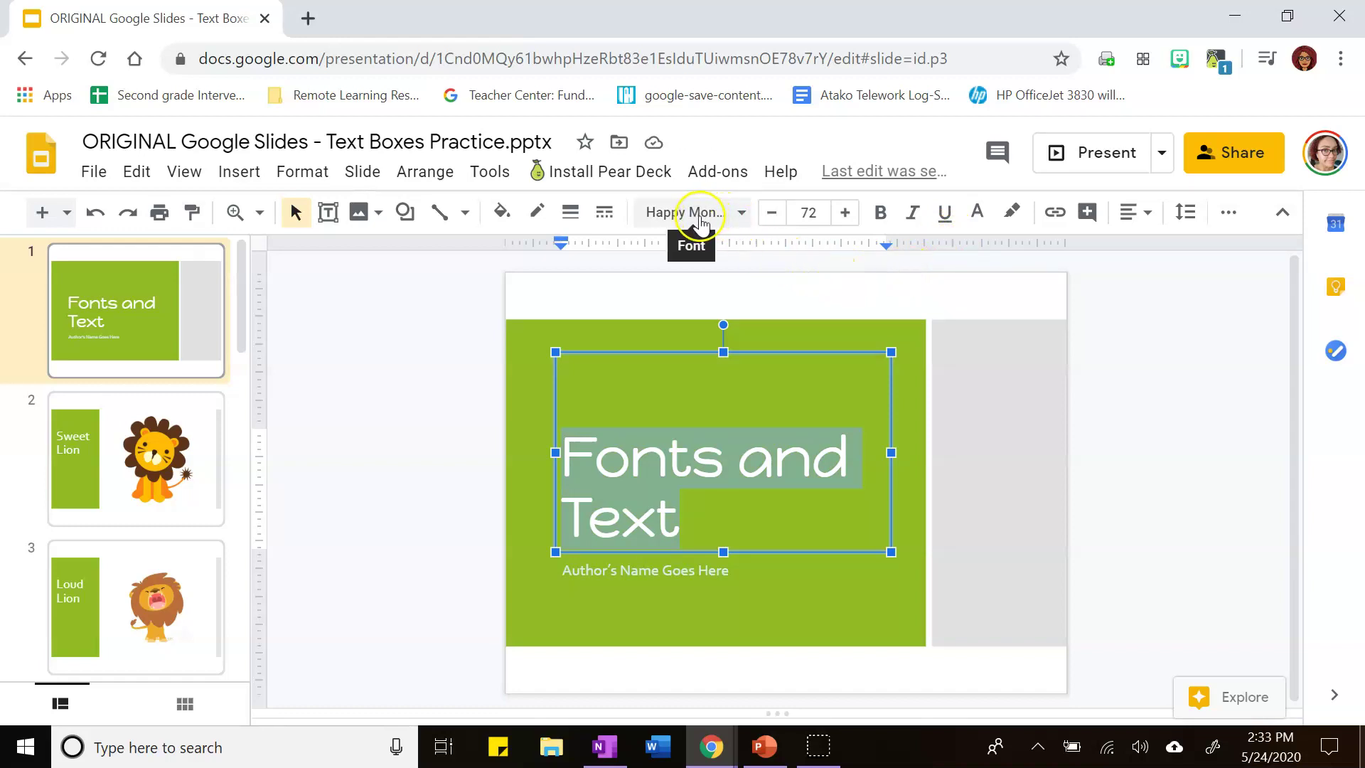
# Step: Colour the title text purple and deselect the box
pyautogui.click(980, 218)
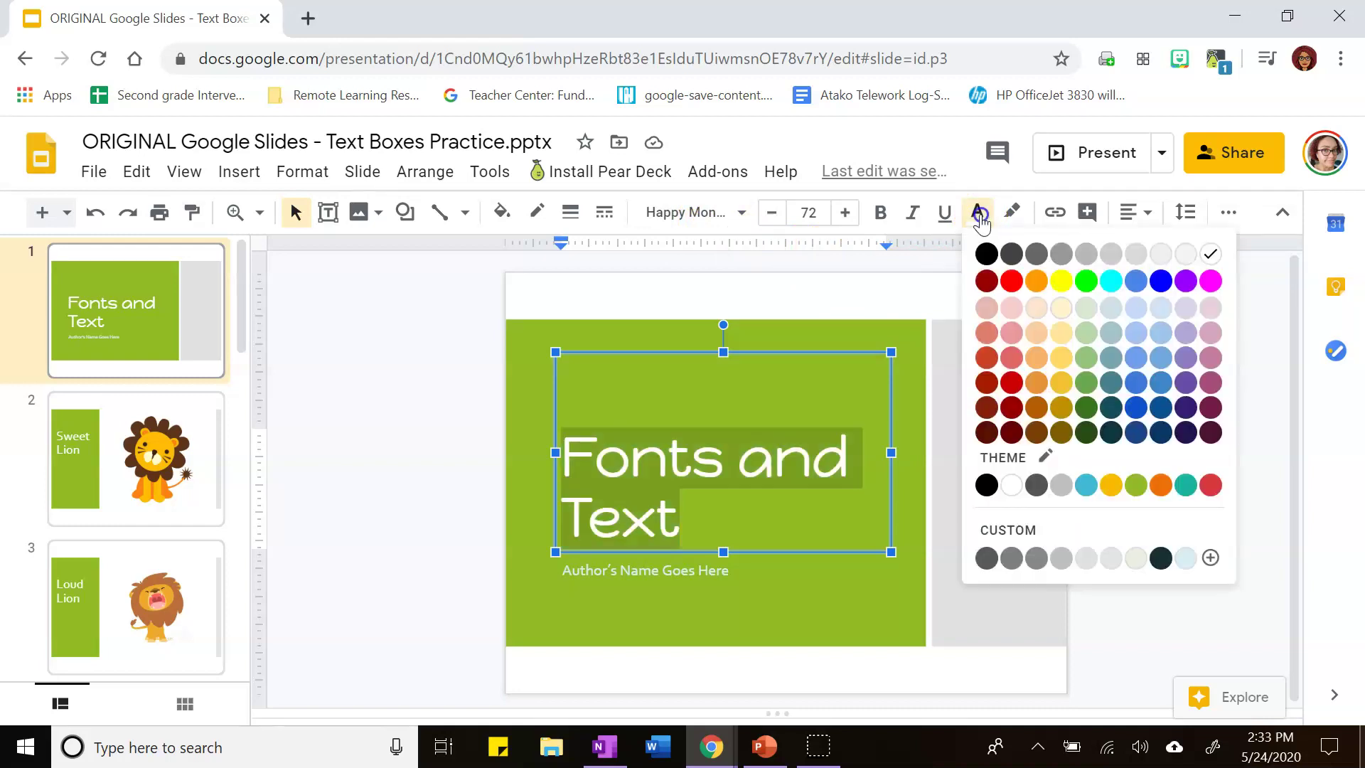
pyautogui.click(1186, 384)
pyautogui.click(1064, 413)
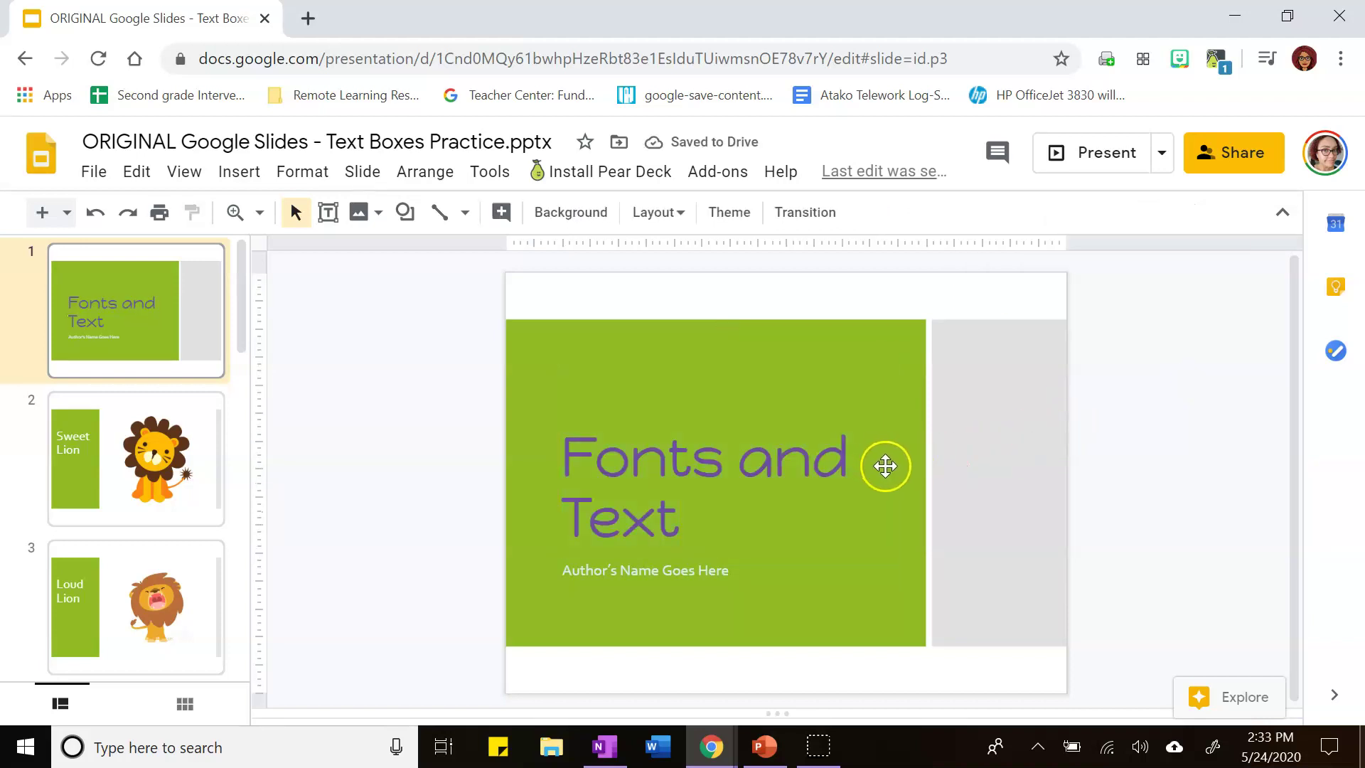
# Step: Select the whole title and try colouring it dark green
pyautogui.click(694, 445)
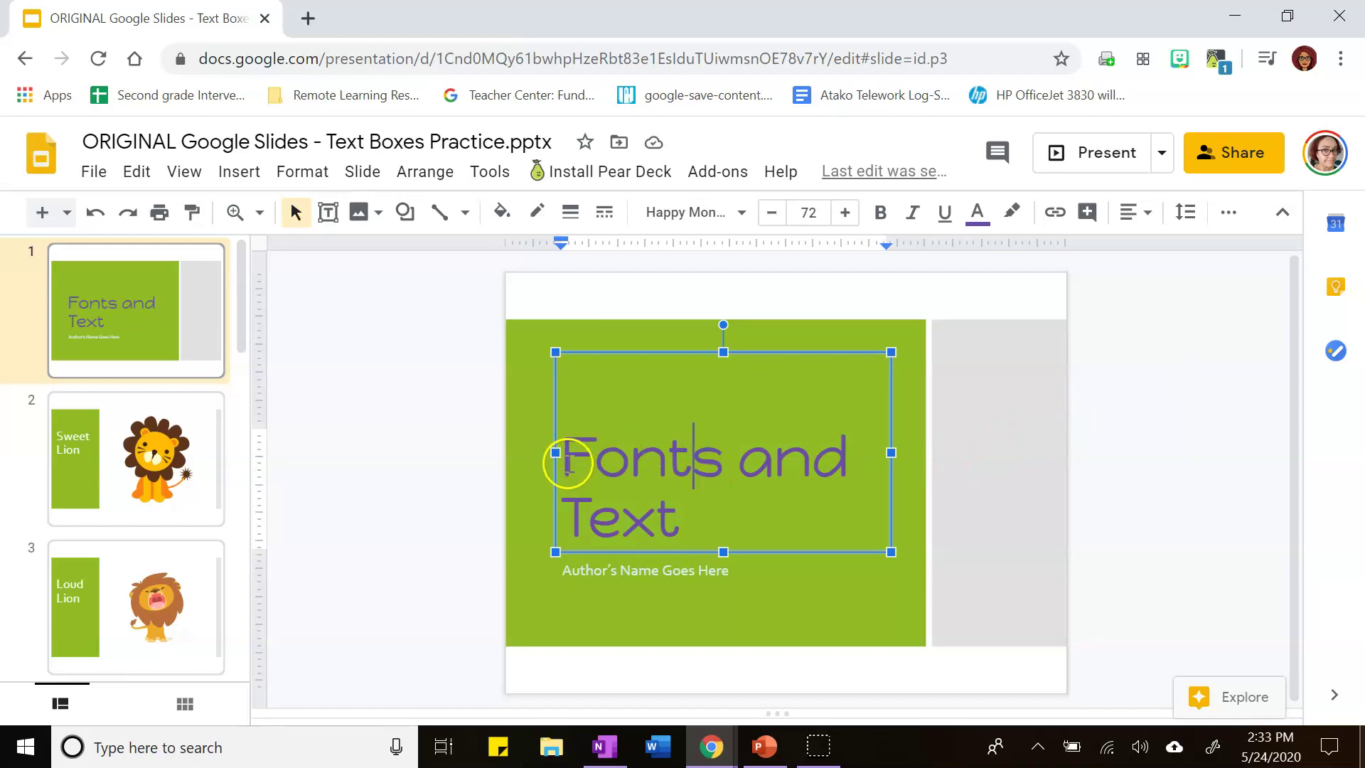
pyautogui.moveTo(567, 462); pyautogui.dragTo(685, 527)
pyautogui.click(976, 214)
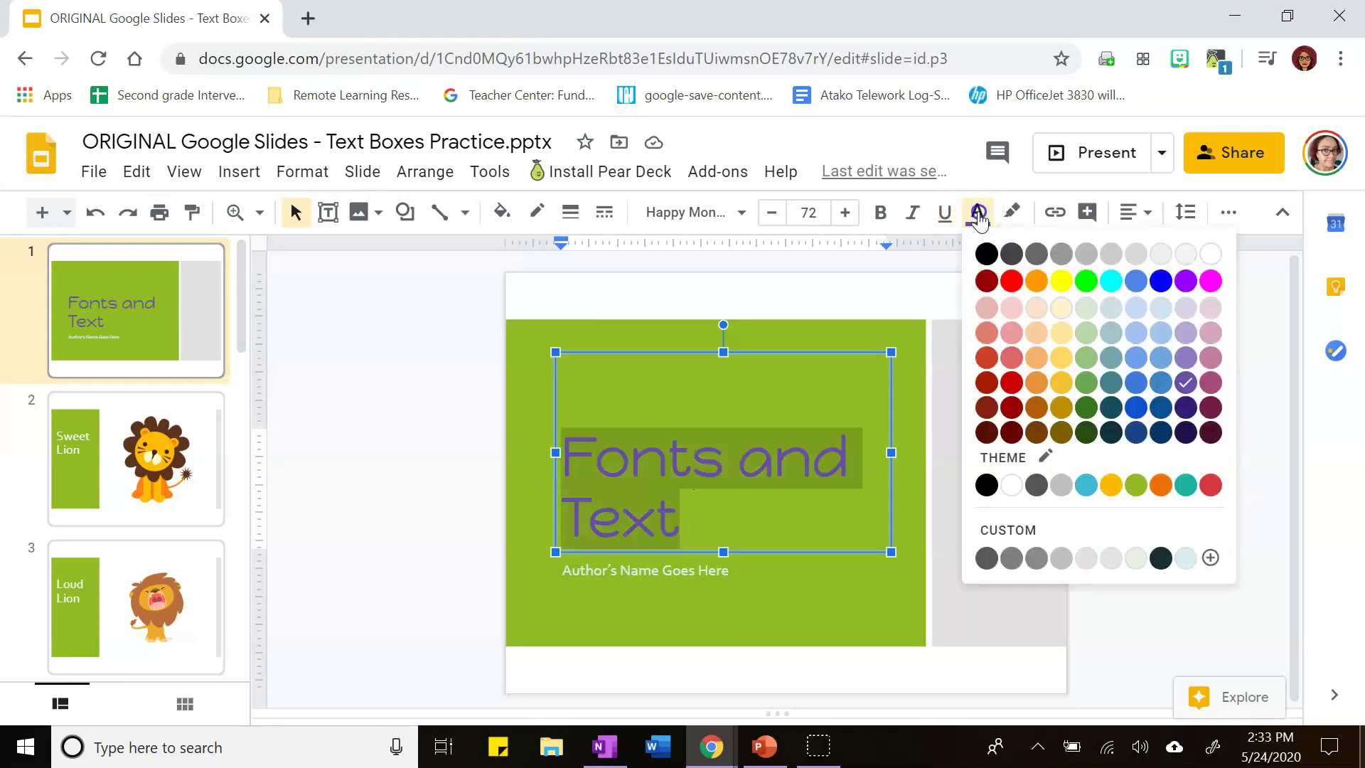
pyautogui.click(1084, 386)
pyautogui.click(1031, 412)
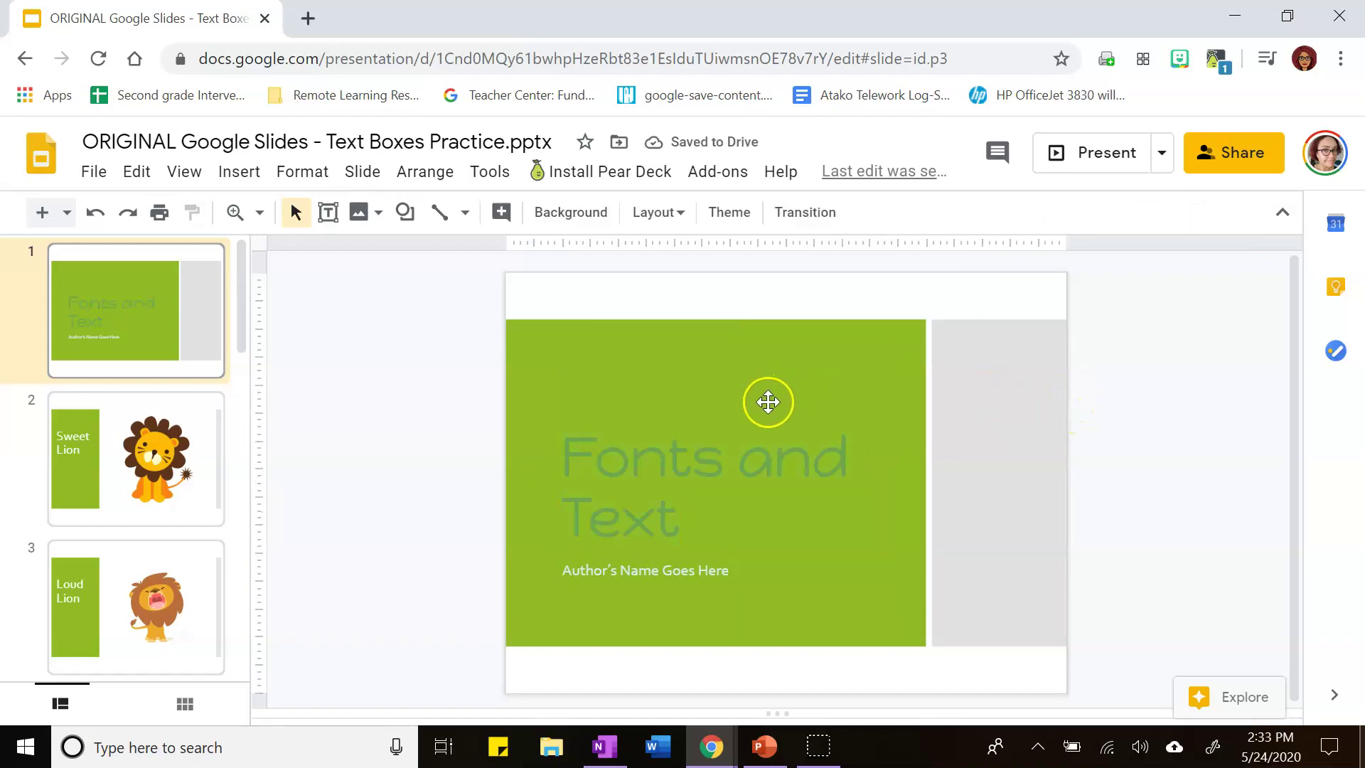
# Step: Recolour the title dark purple instead and view the result
pyautogui.click(568, 456)
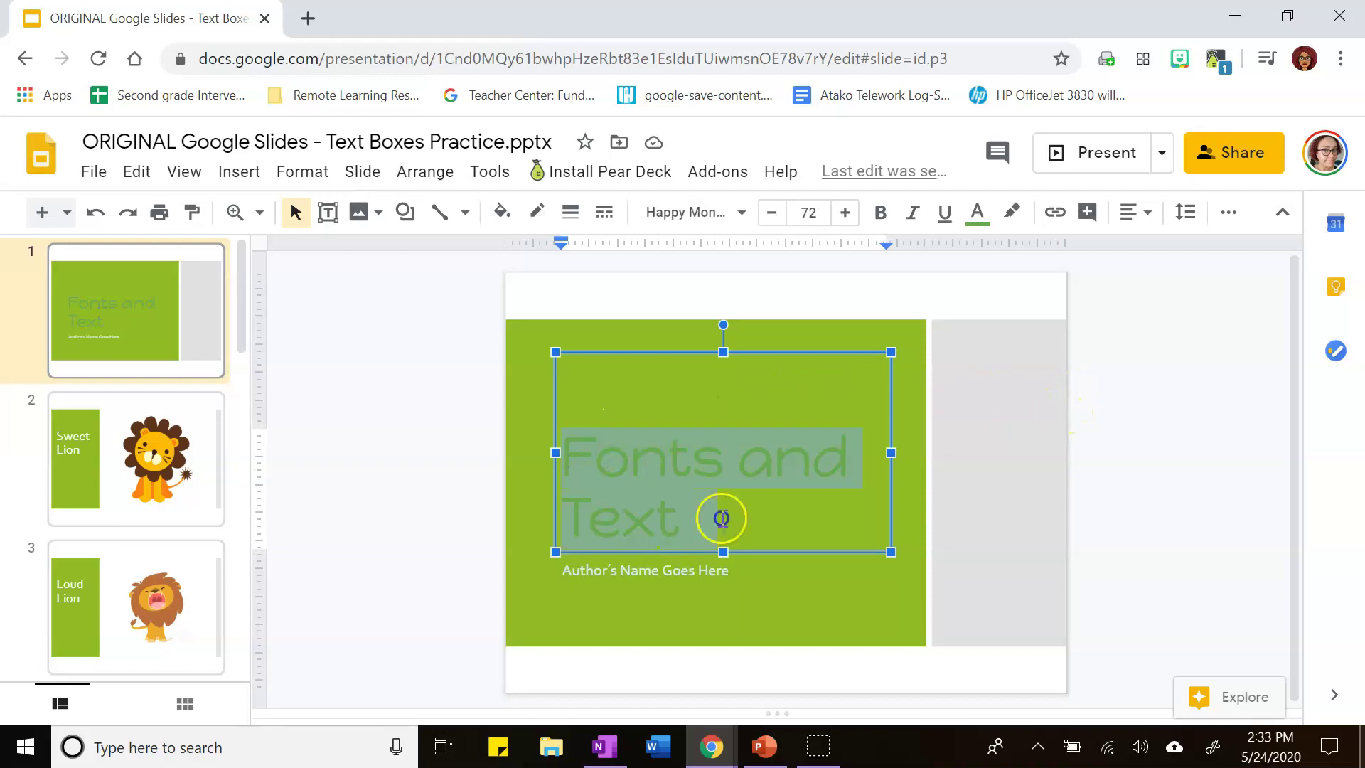
pyautogui.click(978, 212)
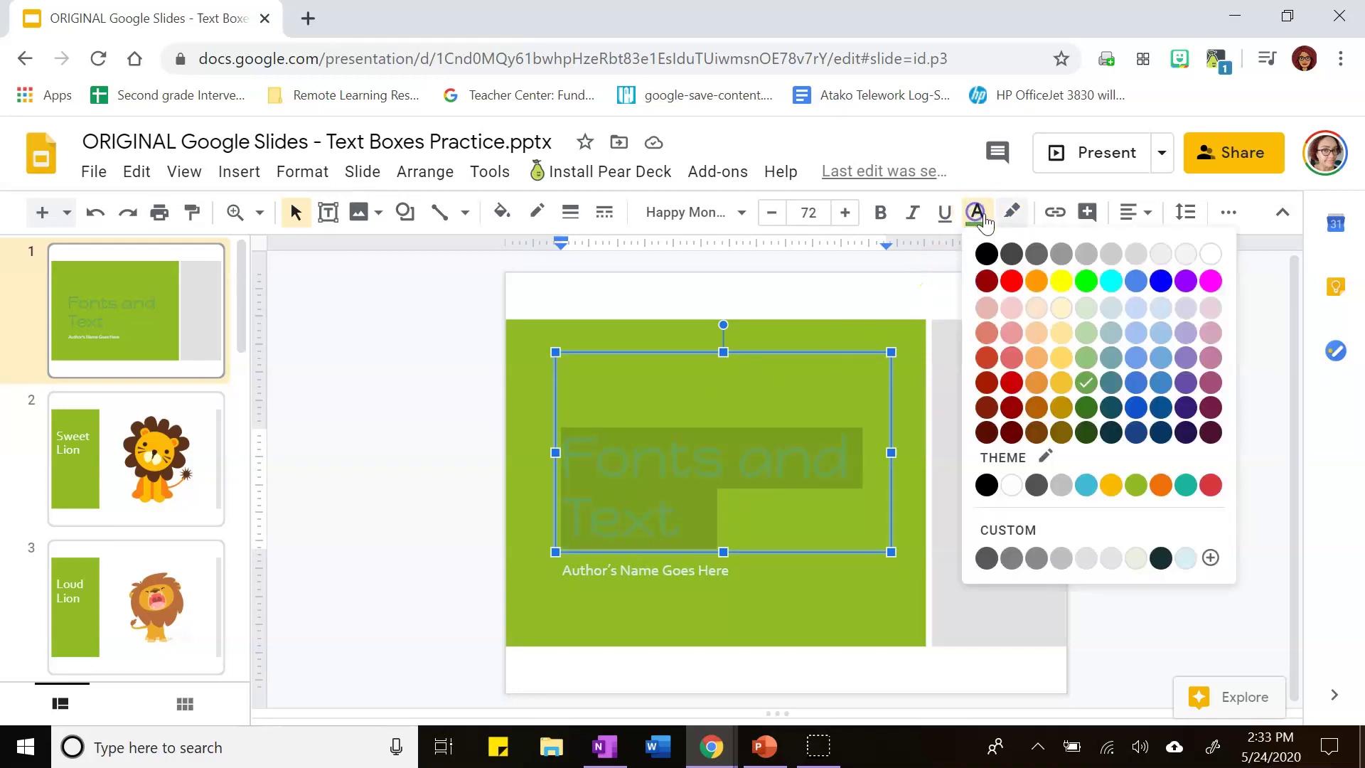
pyautogui.click(1184, 408)
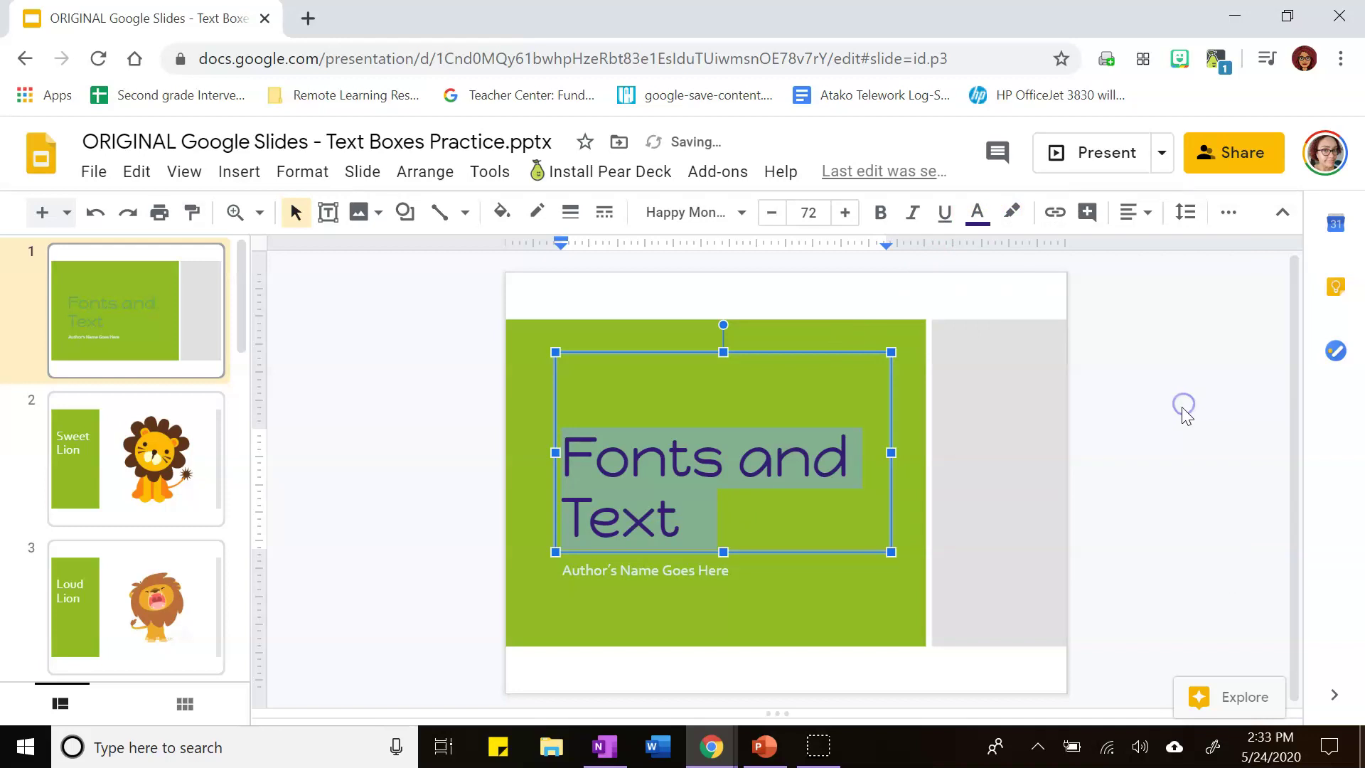
pyautogui.click(978, 434)
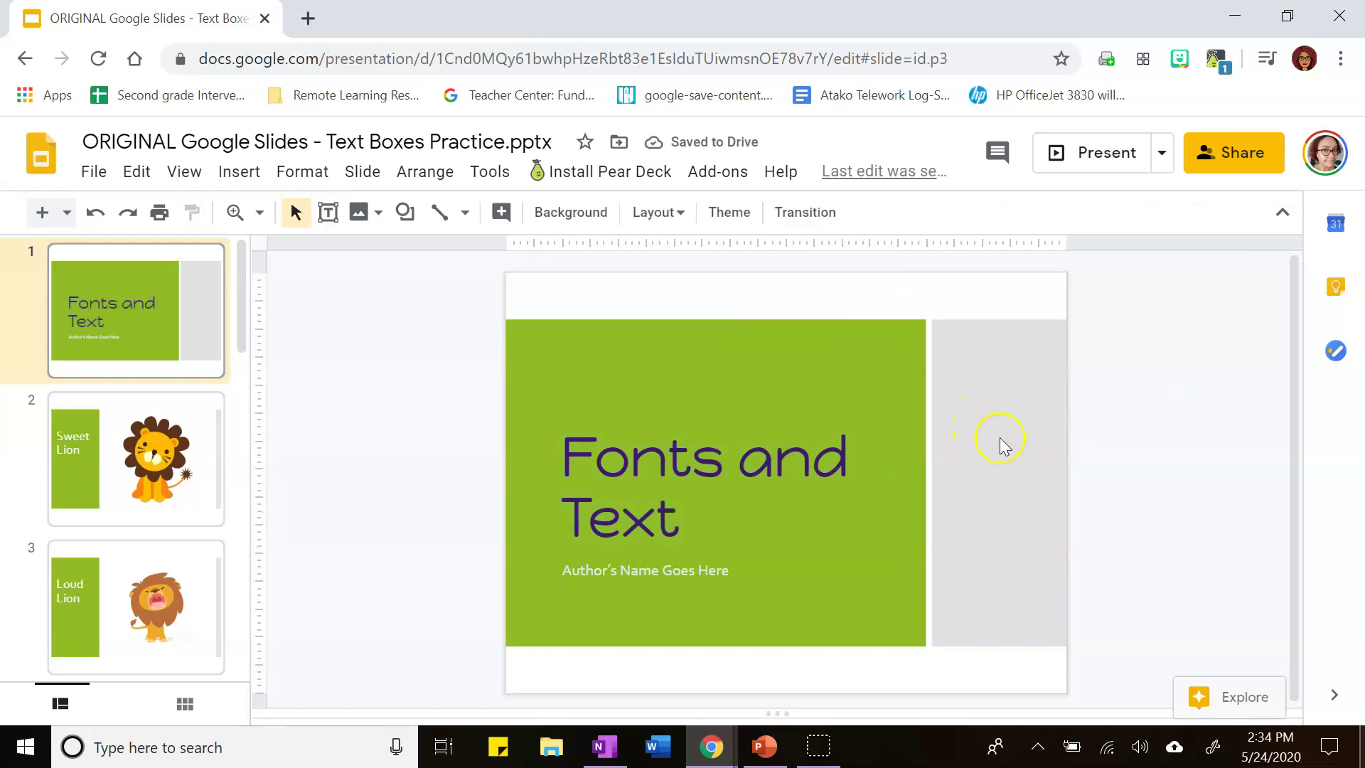
# Step: Start editing the author subtitle box below the title
pyautogui.click(736, 463)
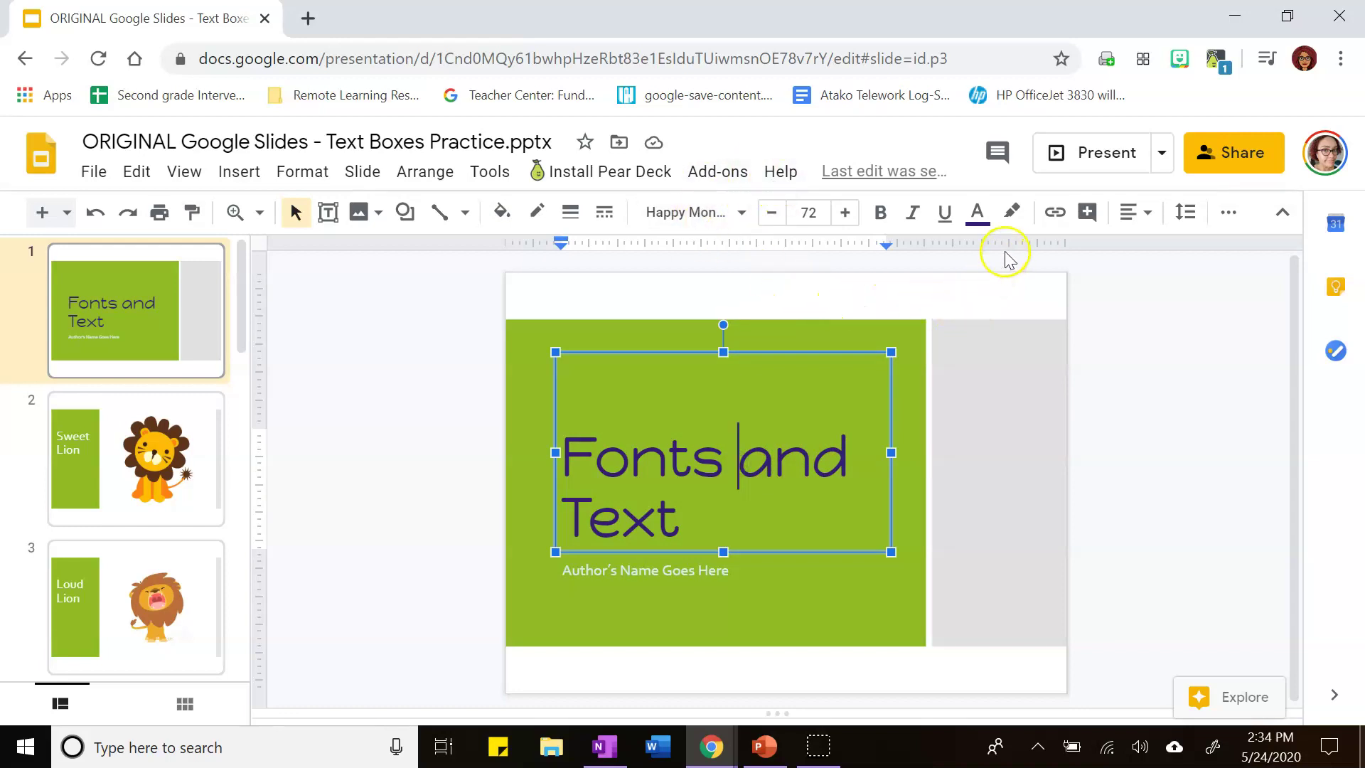
pyautogui.click(735, 568)
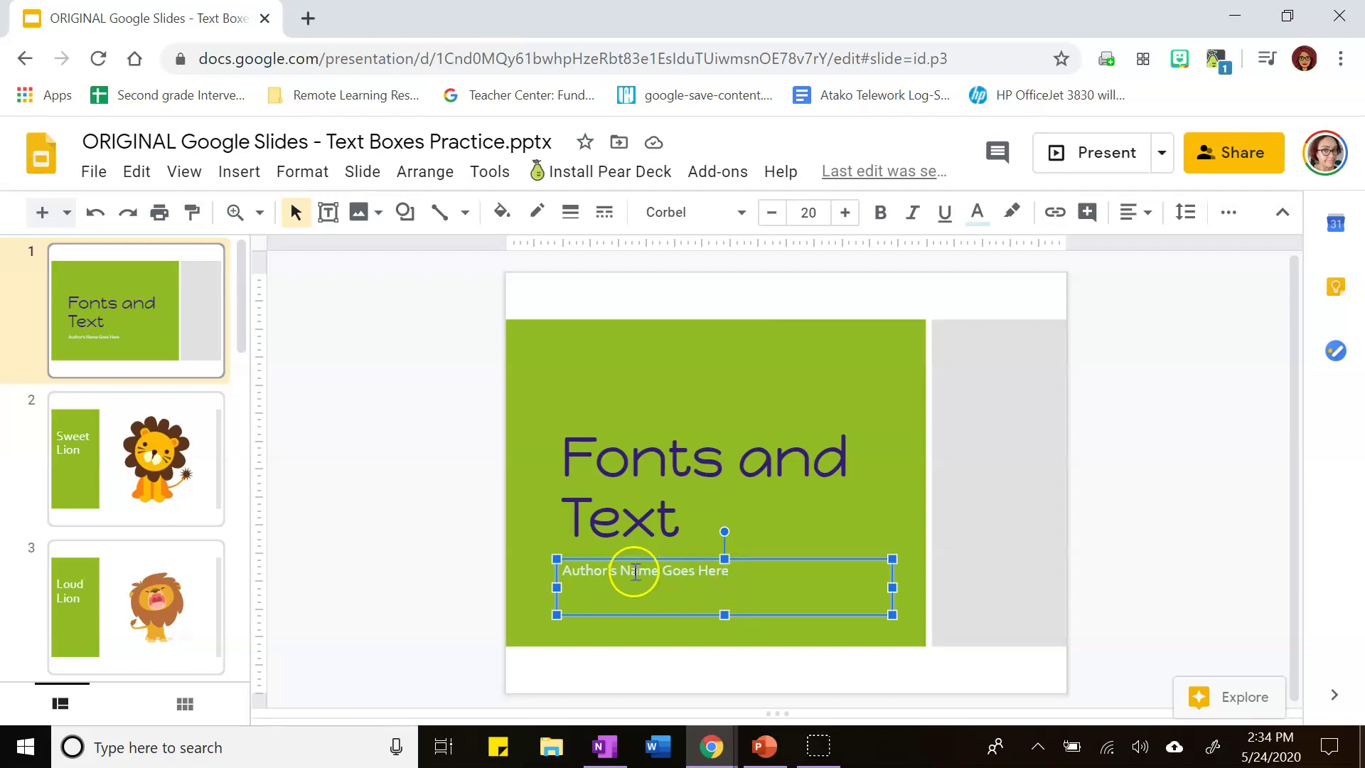
pyautogui.click(729, 578)
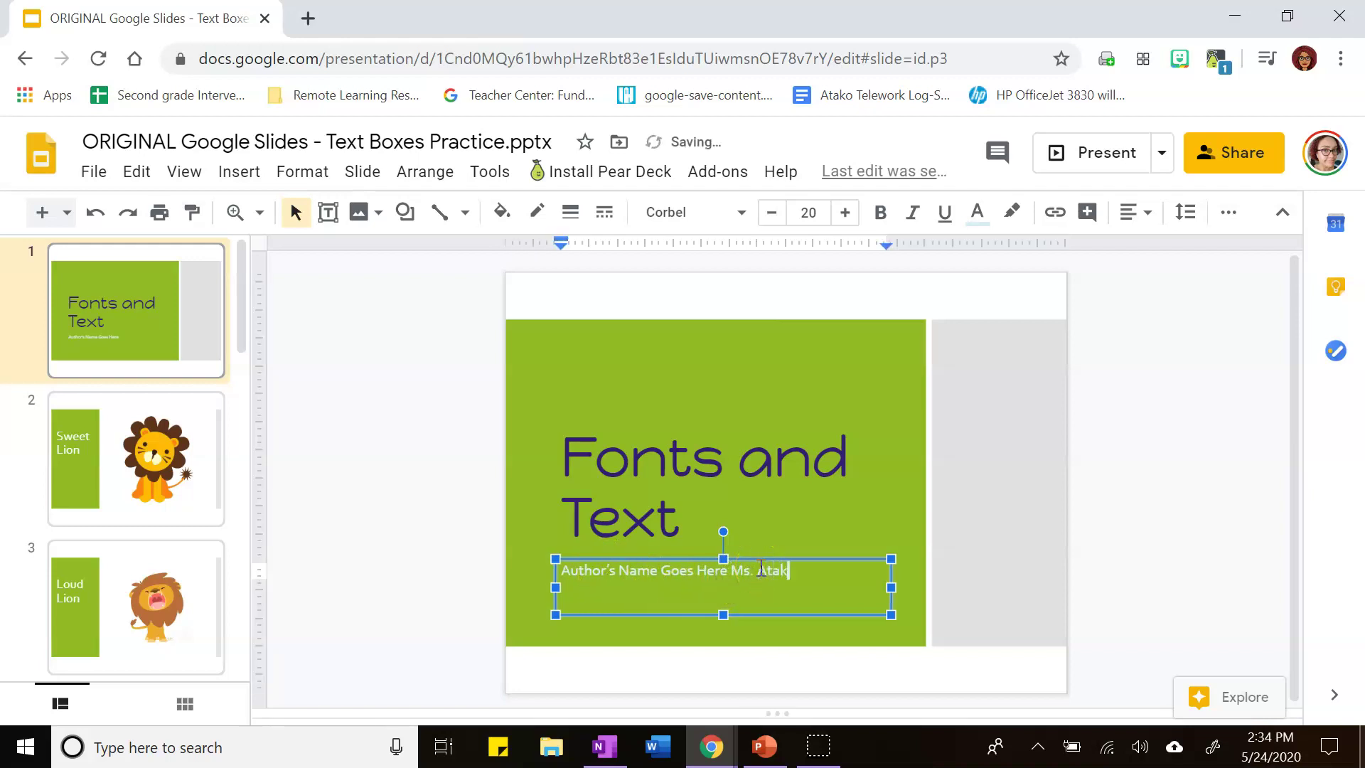
pyautogui.click(944, 554)
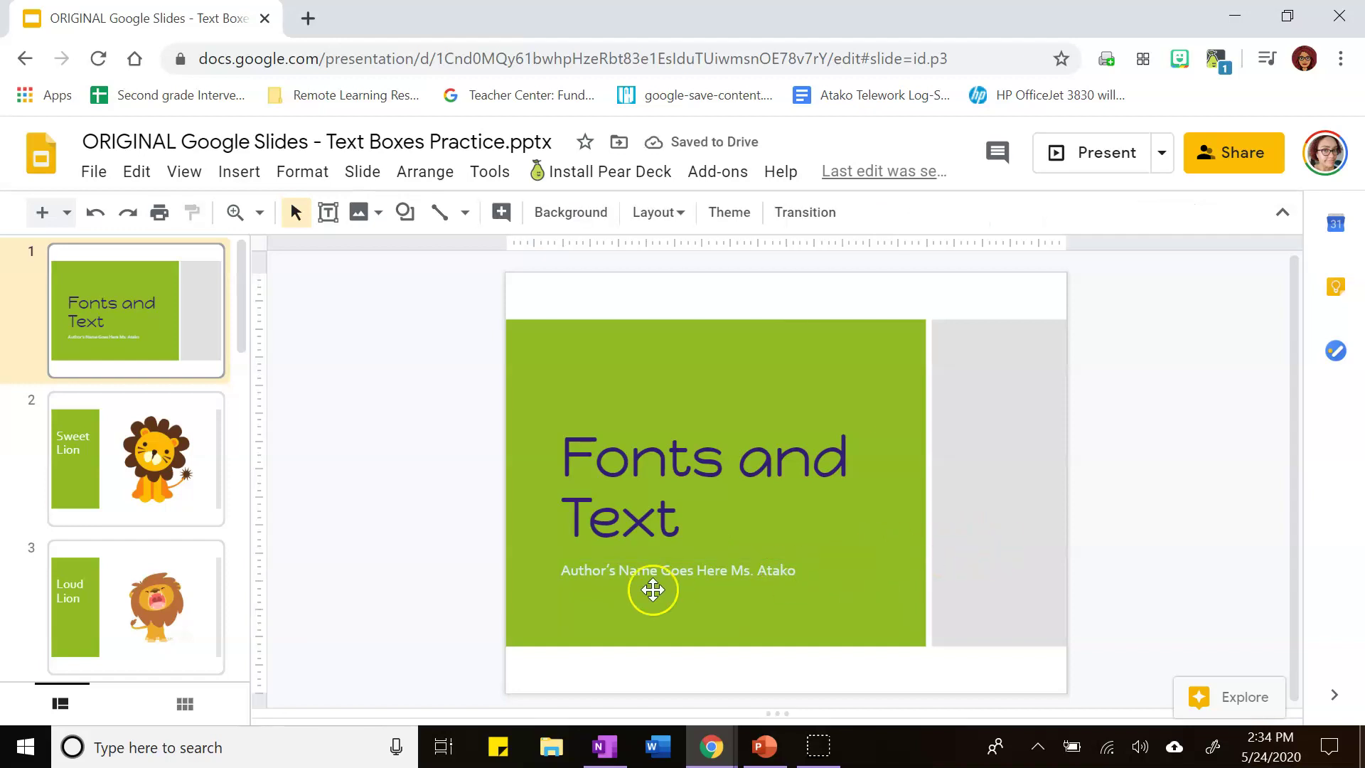
# Step: Delete the 'Author's Name Goes Here' placeholder words and highlight the remaining author name
pyautogui.click(679, 579)
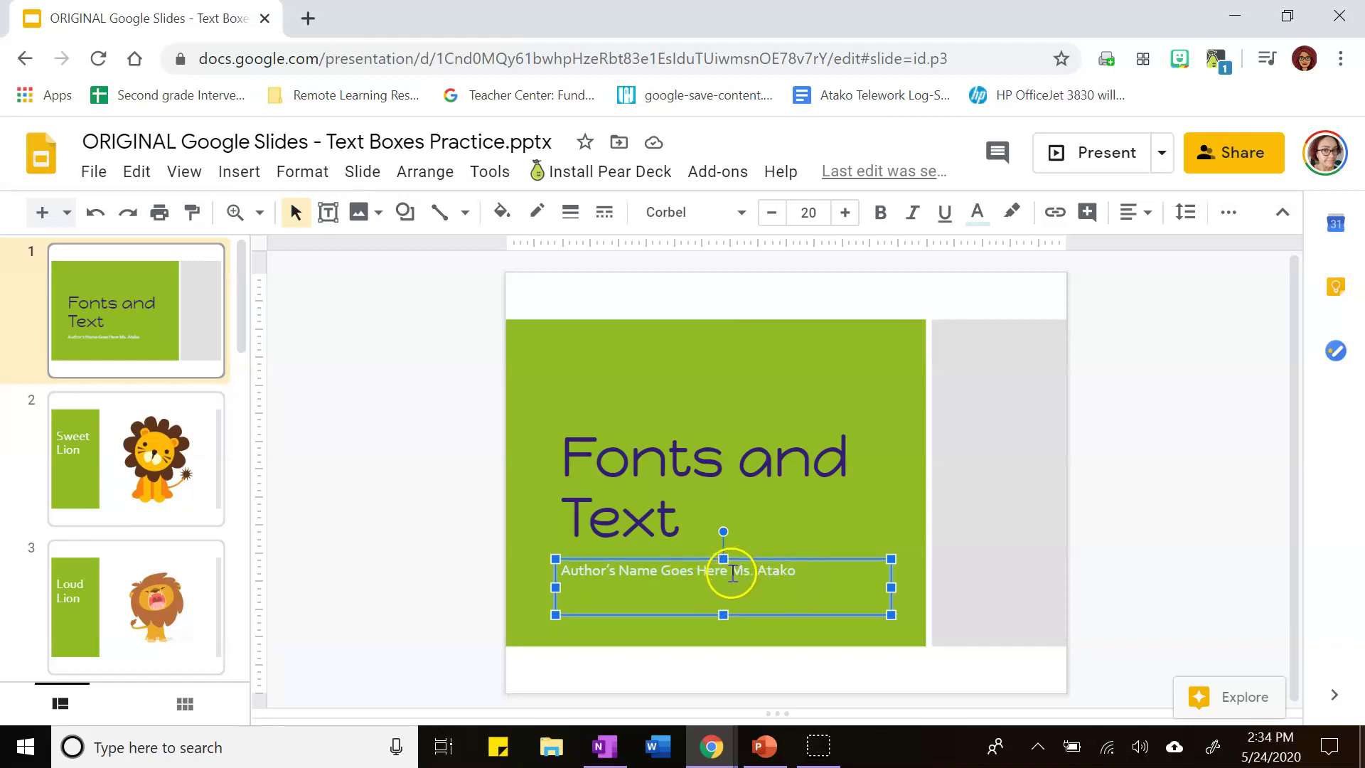
pyautogui.moveTo(733, 573); pyautogui.dragTo(638, 567)
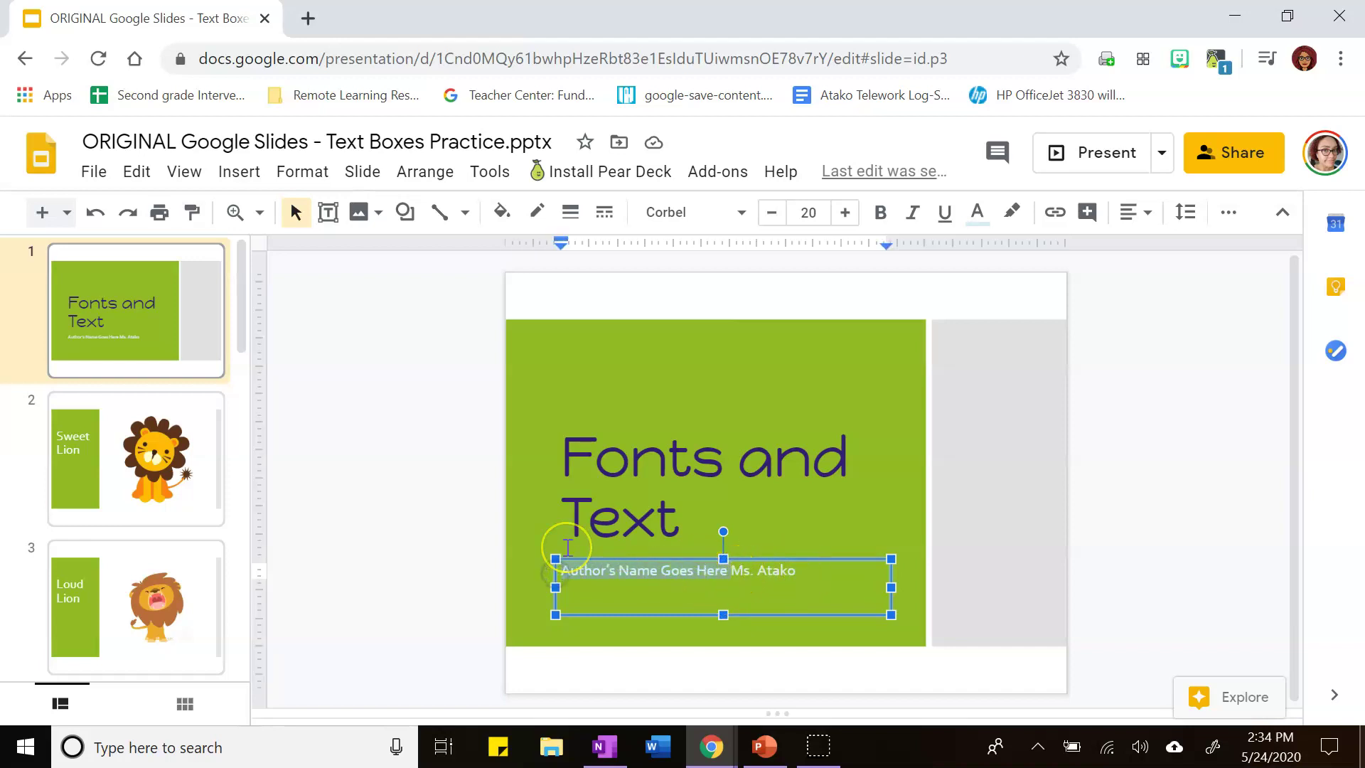
pyautogui.press('BackSpace')
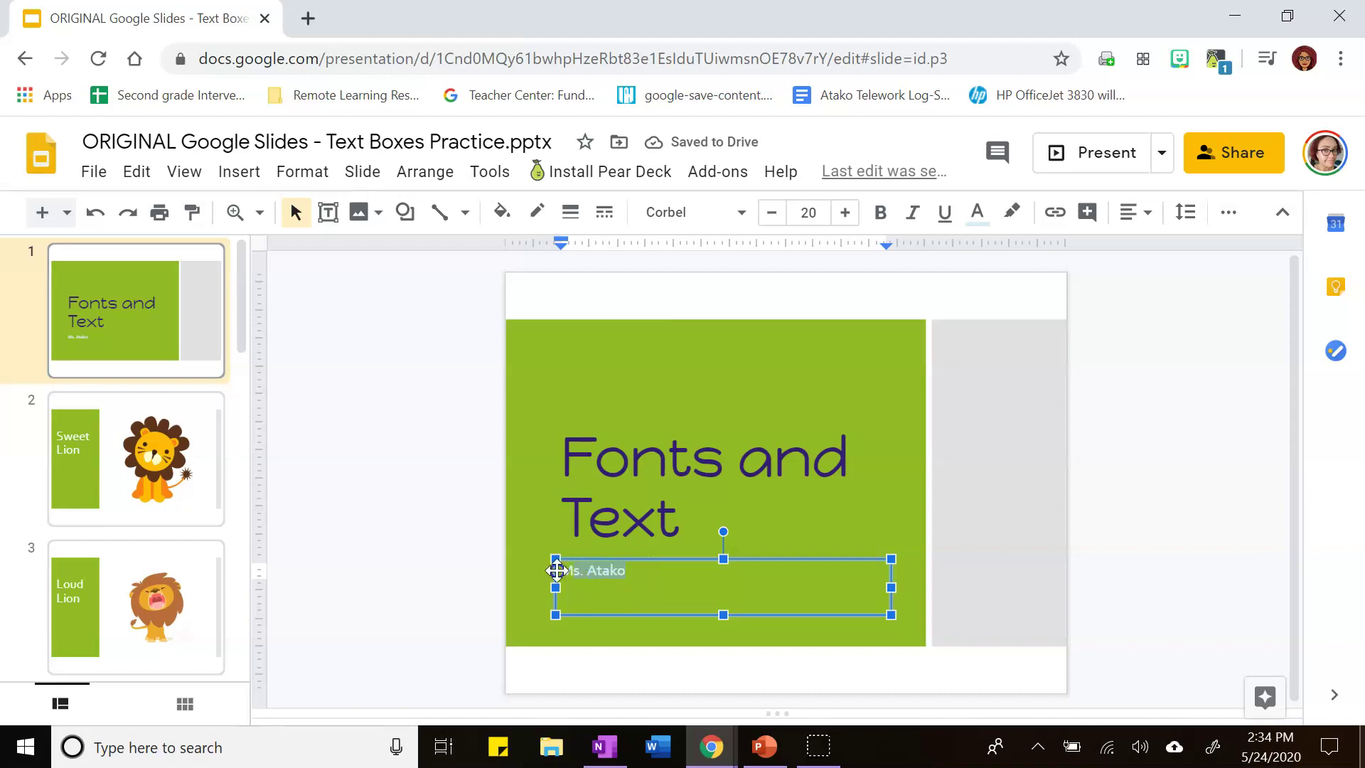
pyautogui.moveTo(626, 571); pyautogui.dragTo(553, 573)
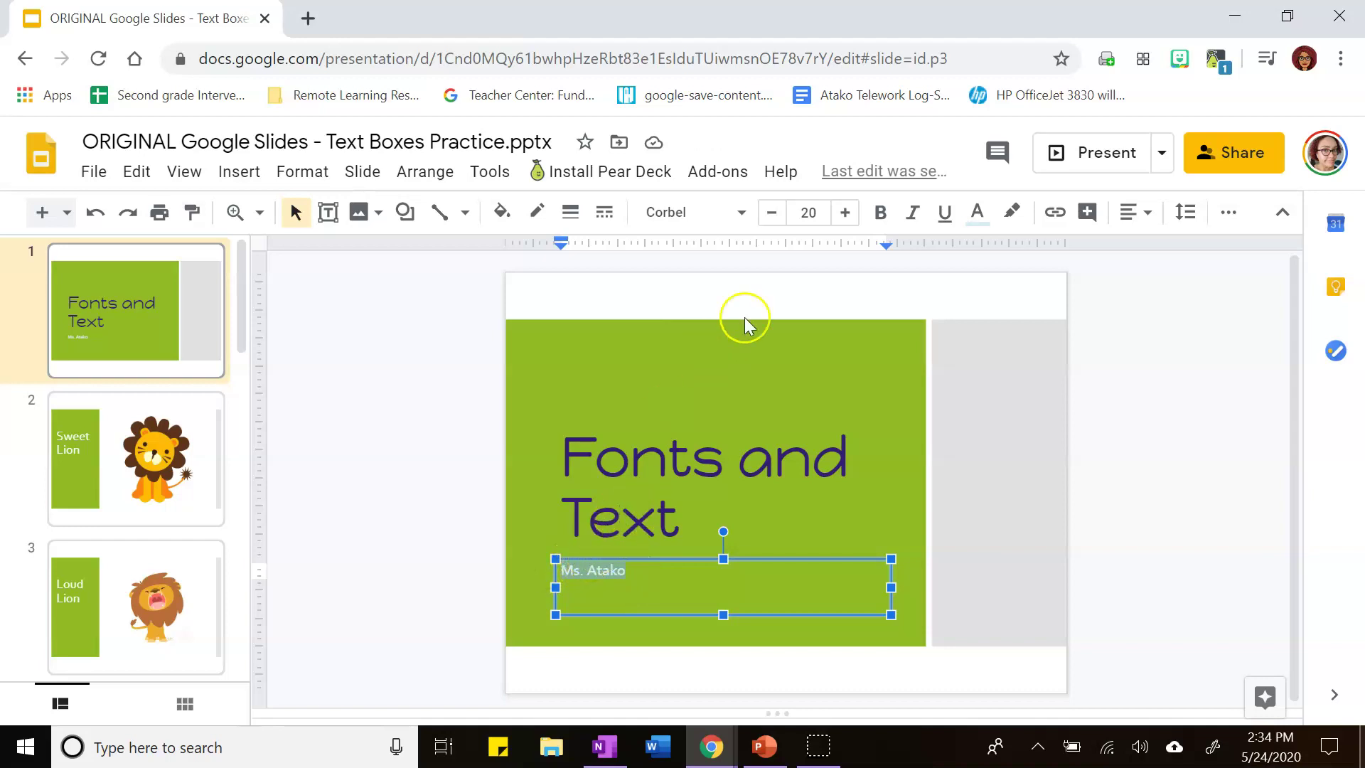
# Step: Apply the Happy Monkey font at size 48 to the highlighted author's name
pyautogui.click(740, 217)
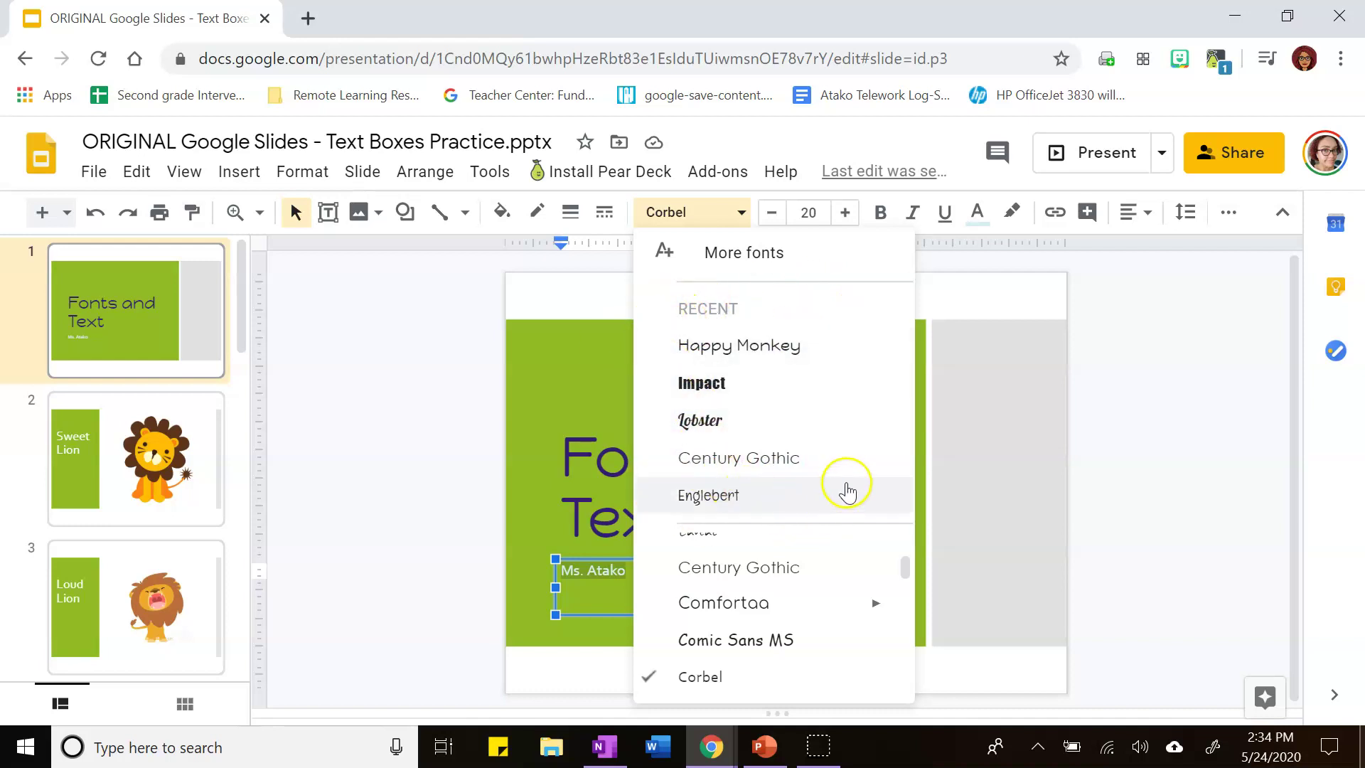
pyautogui.click(777, 364)
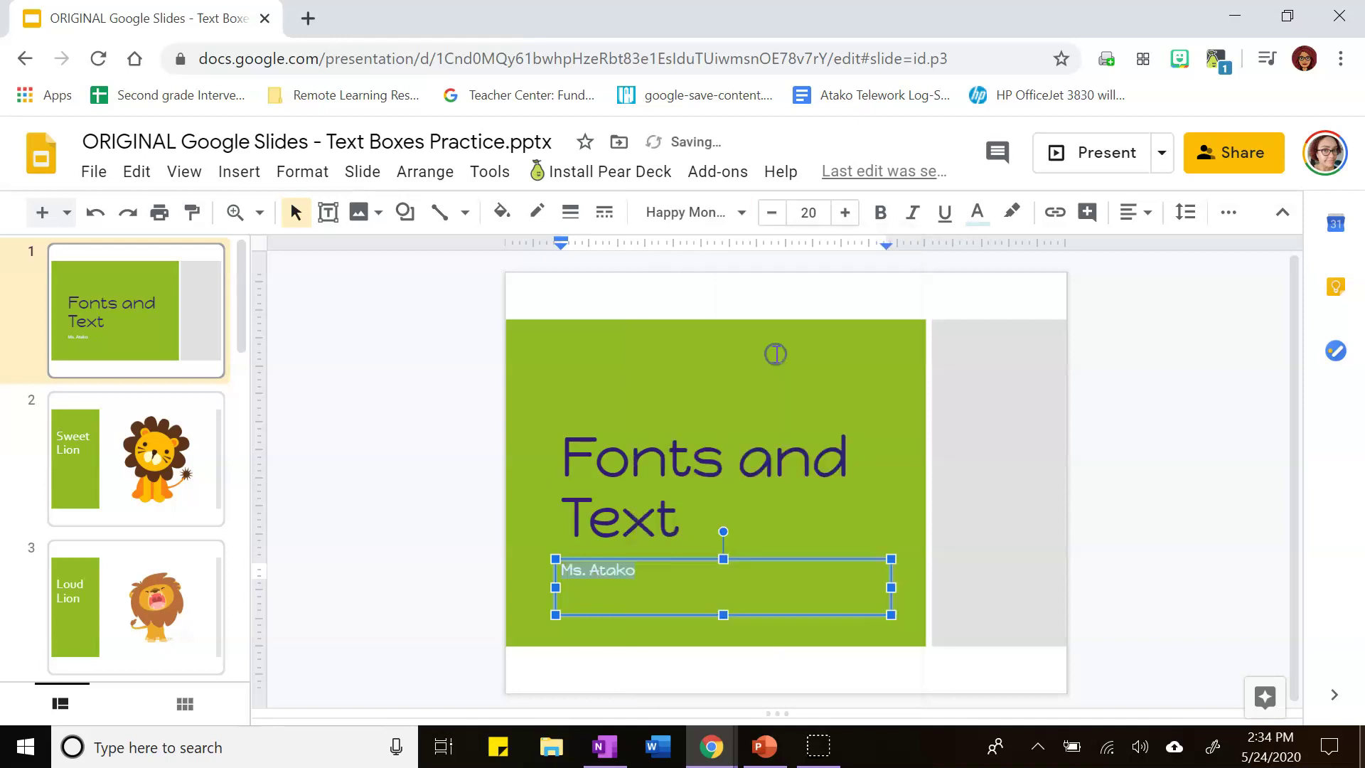
pyautogui.click(824, 212)
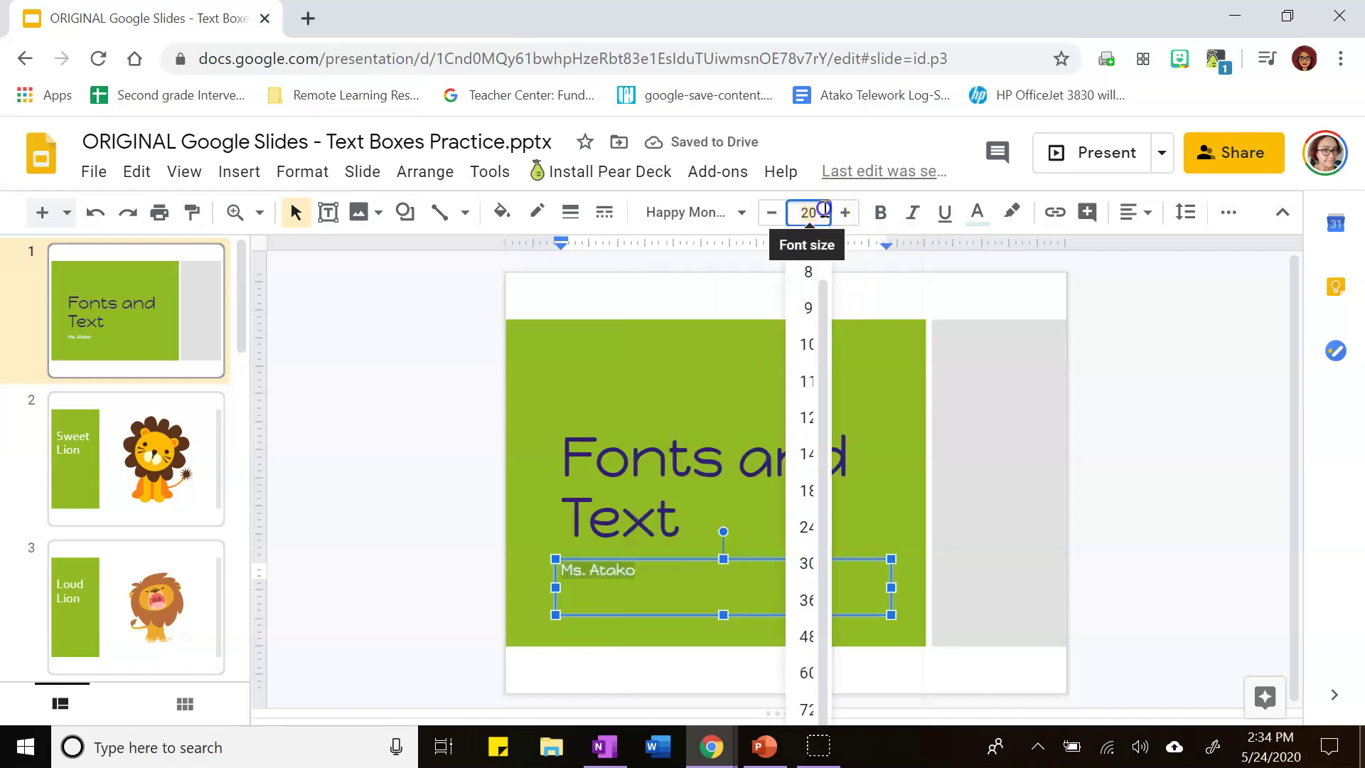
pyautogui.click(825, 635)
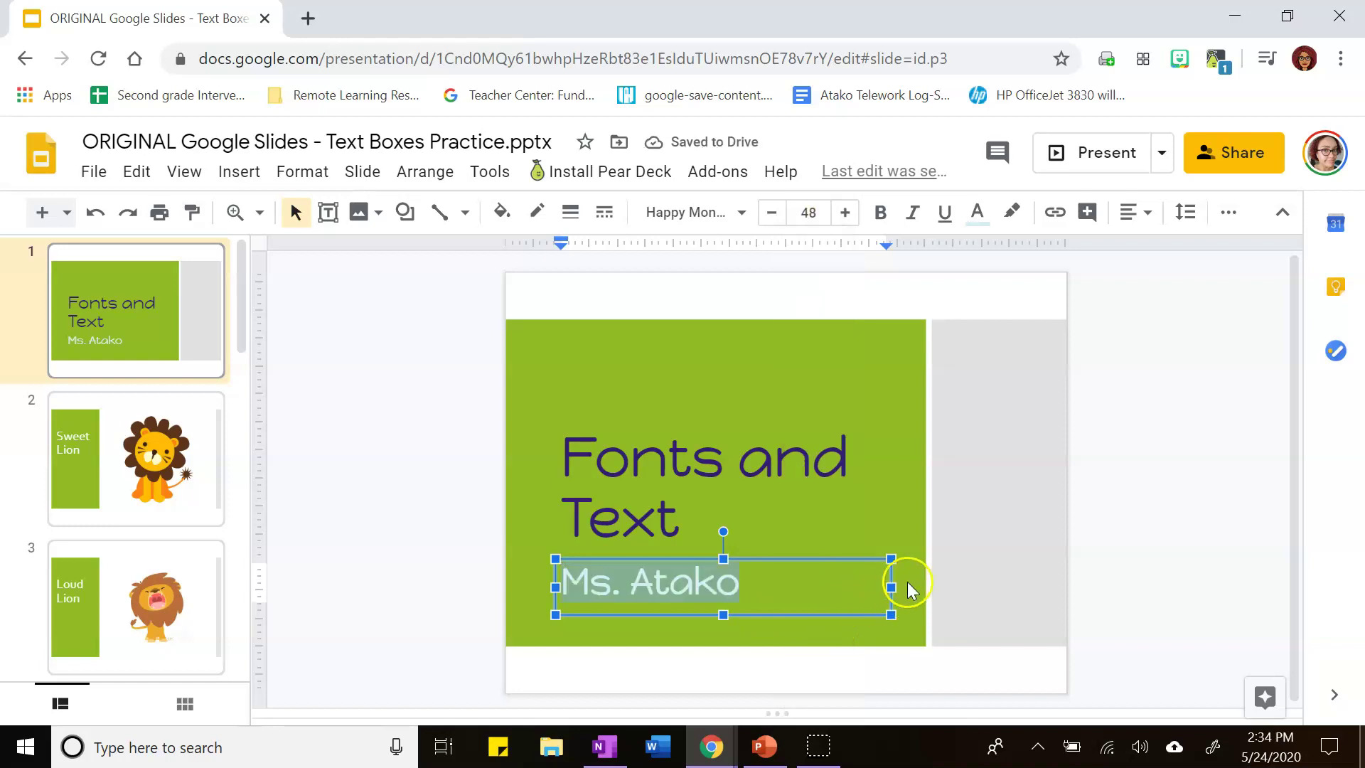
# Step: Go to slide 2 and select the whole 'Sweet Lion' title
pyautogui.click(873, 521)
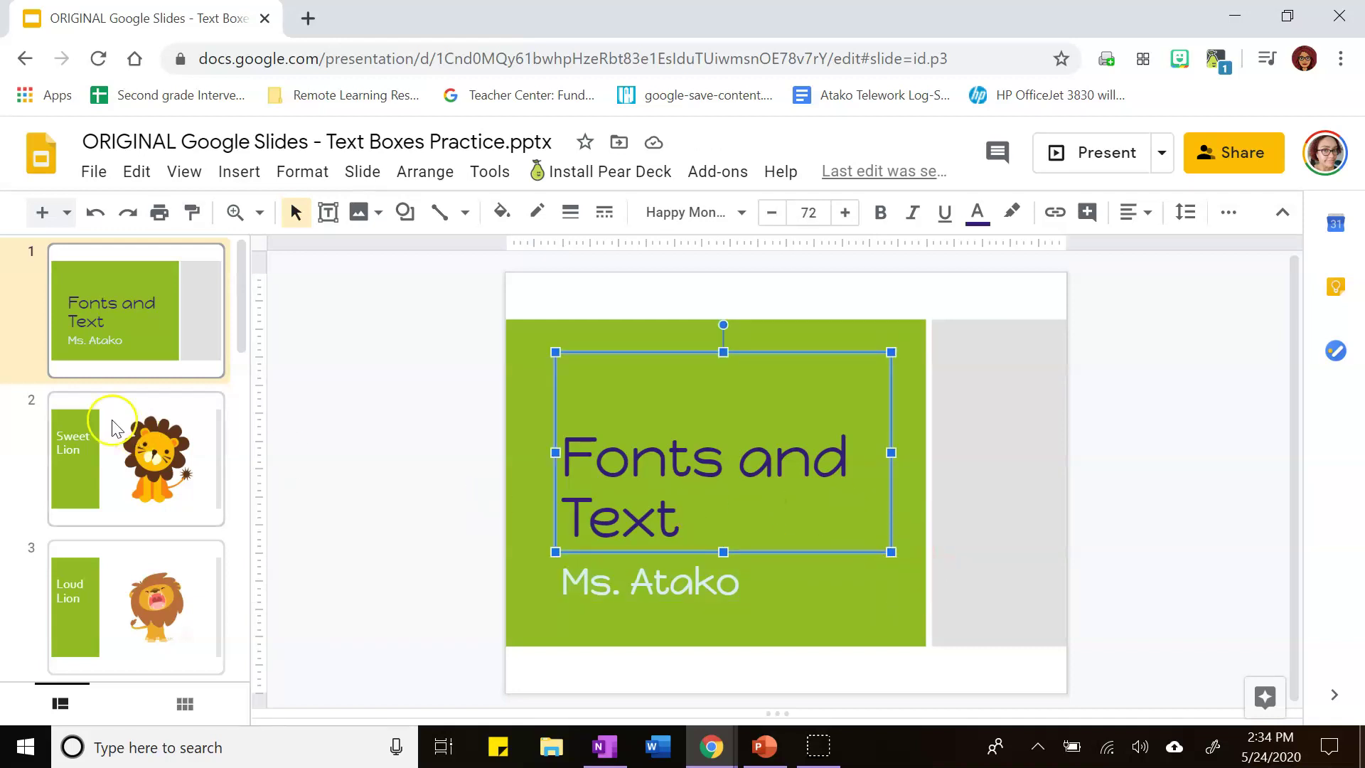
pyautogui.click(144, 492)
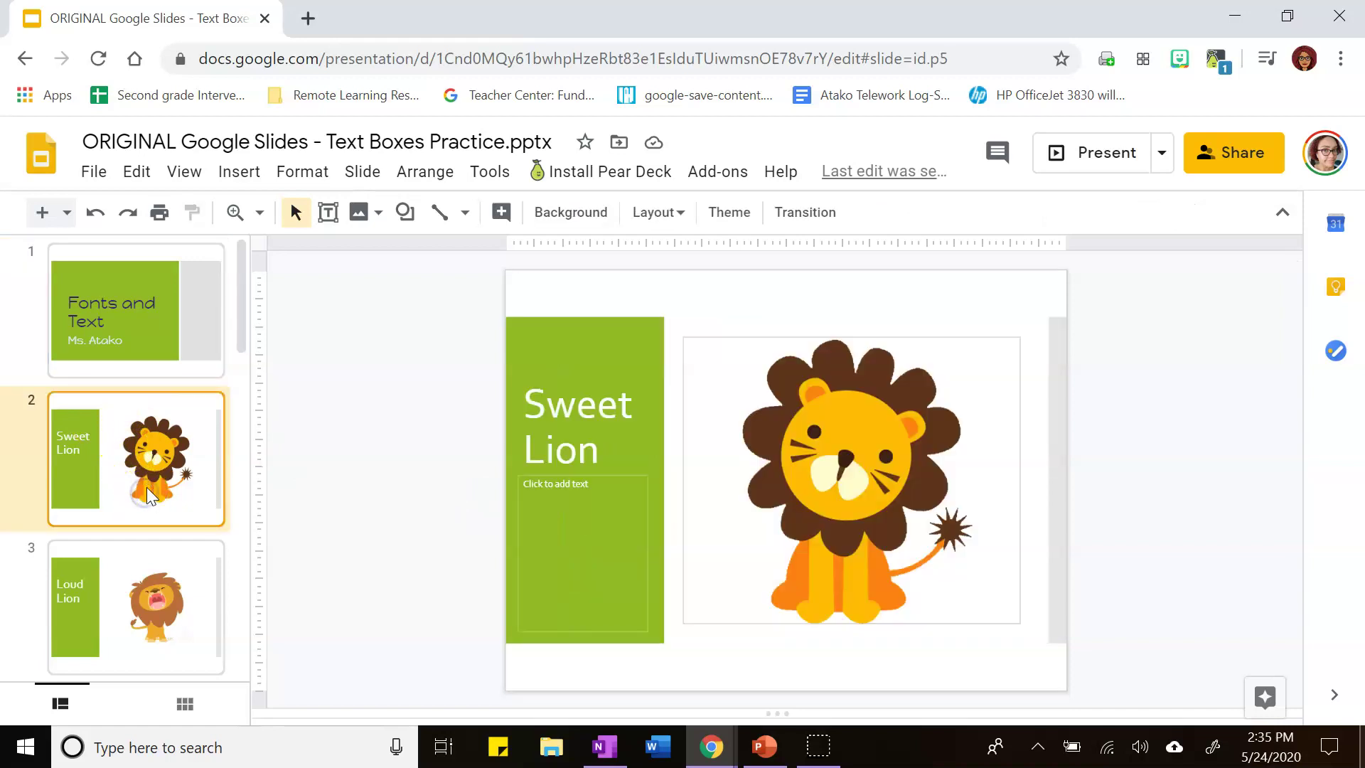
pyautogui.click(583, 445)
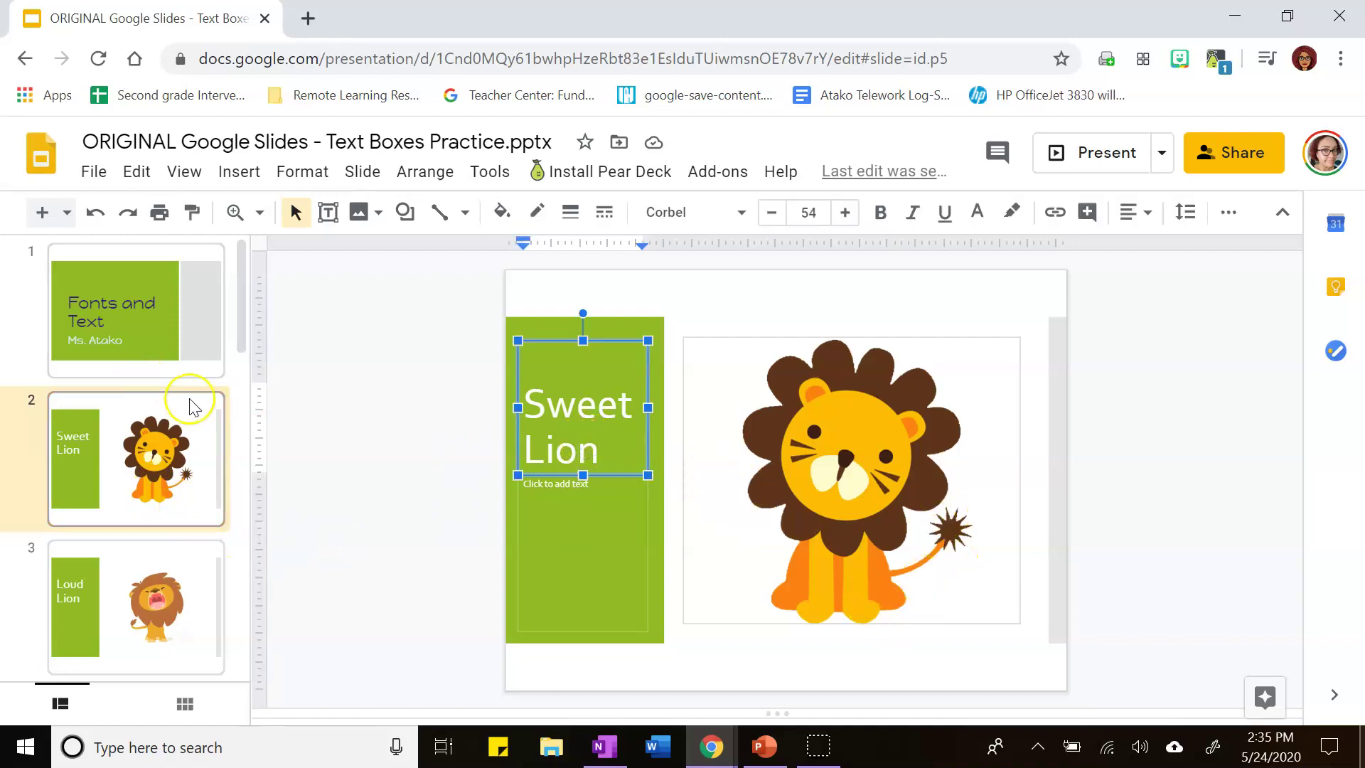
pyautogui.click(377, 502)
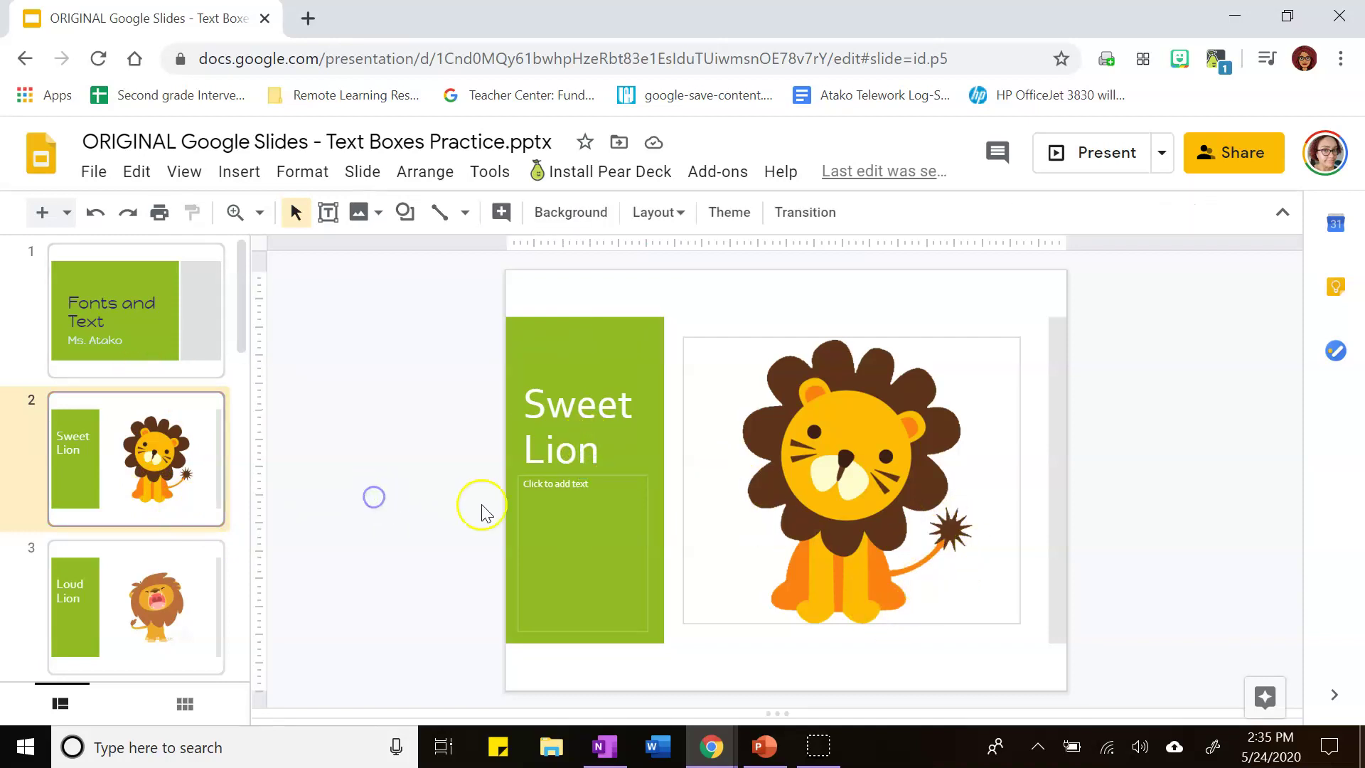
pyautogui.click(604, 455)
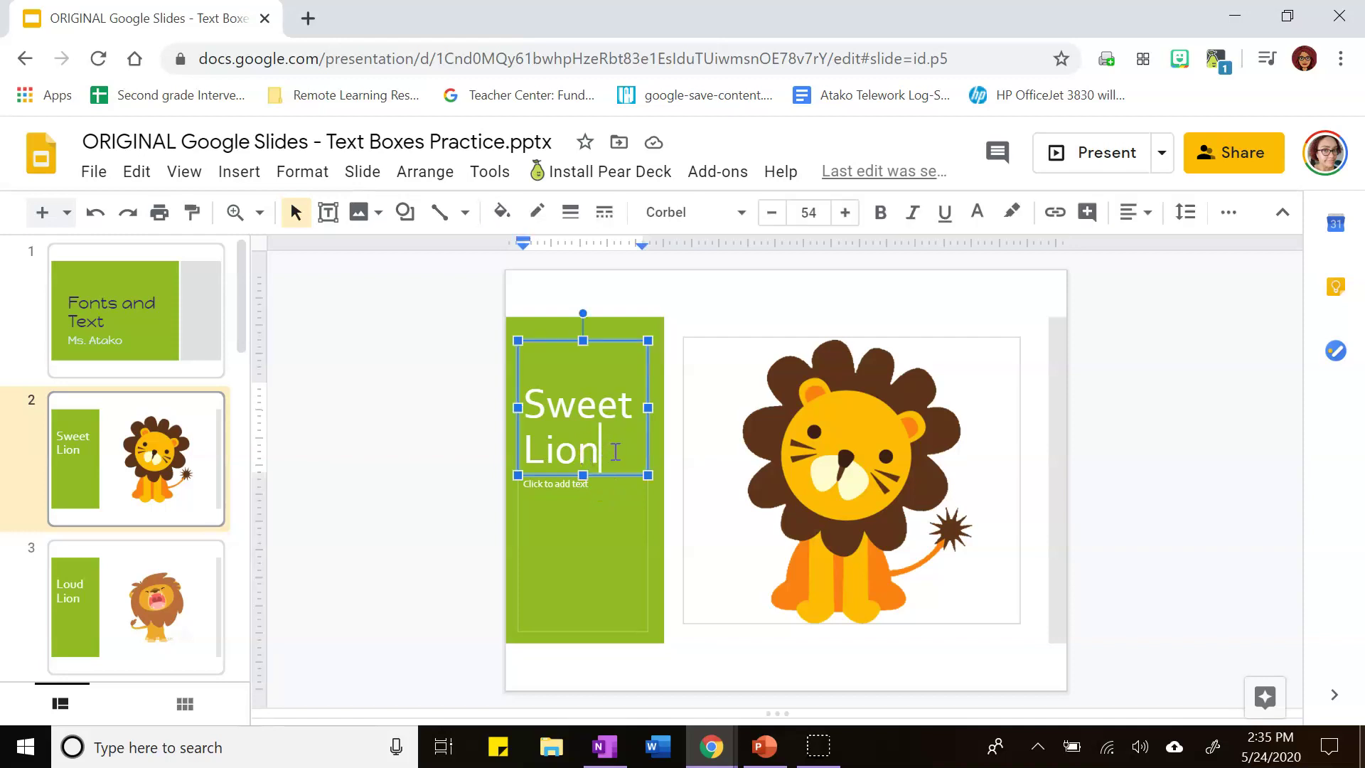
pyautogui.moveTo(613, 406); pyautogui.dragTo(532, 387)
pyautogui.click(526, 397)
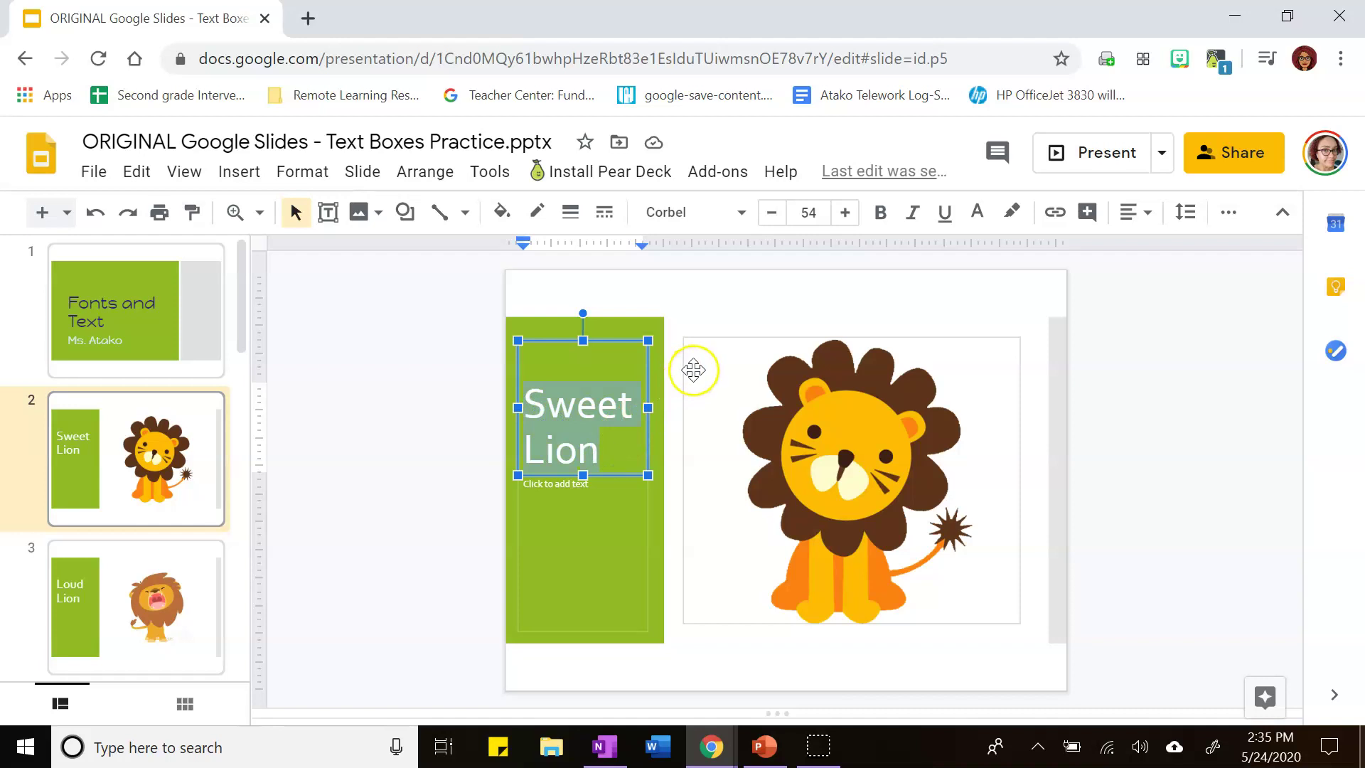
# Step: Set 'Sweet Lion' in Lobster and enlarge it two points to 56
pyautogui.click(738, 215)
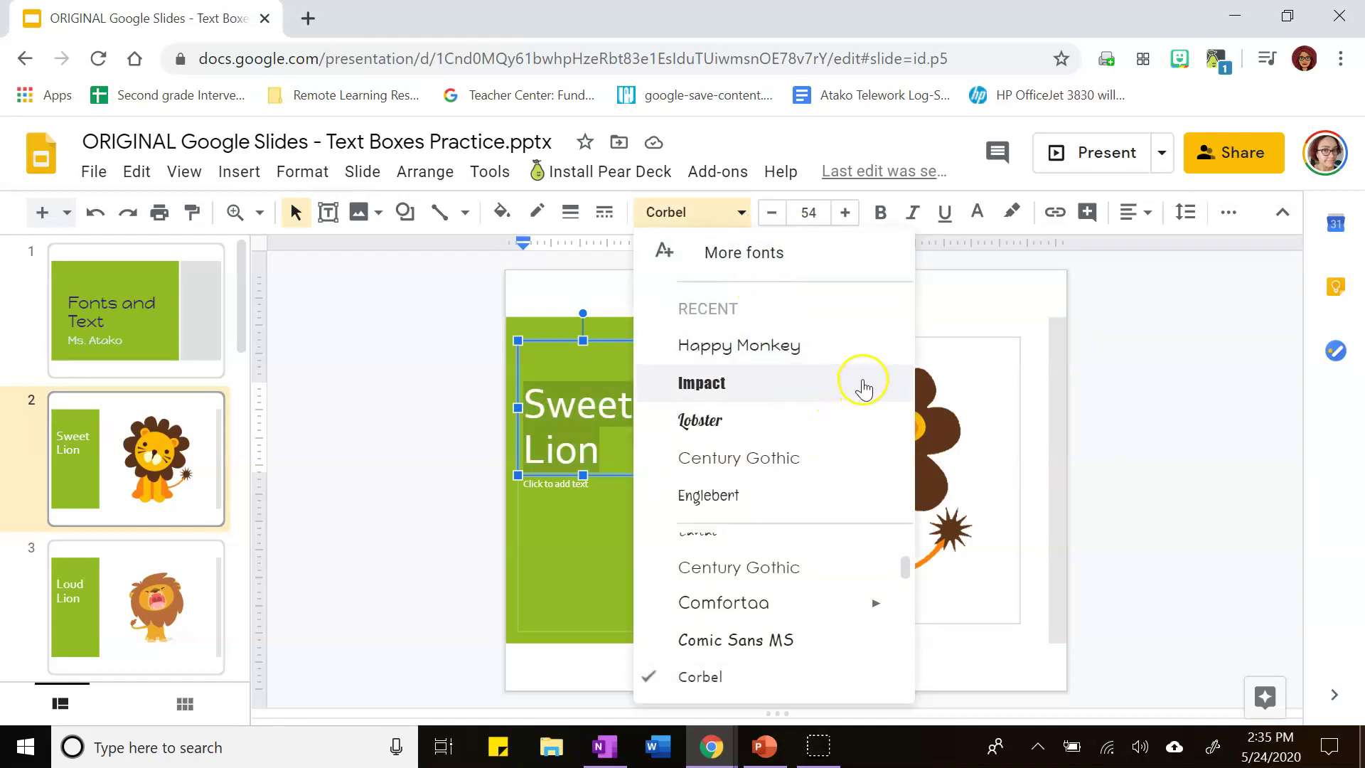
pyautogui.scroll(1, 889, 526)
pyautogui.scroll(-2, 889, 559)
pyautogui.scroll(-2, 808, 640)
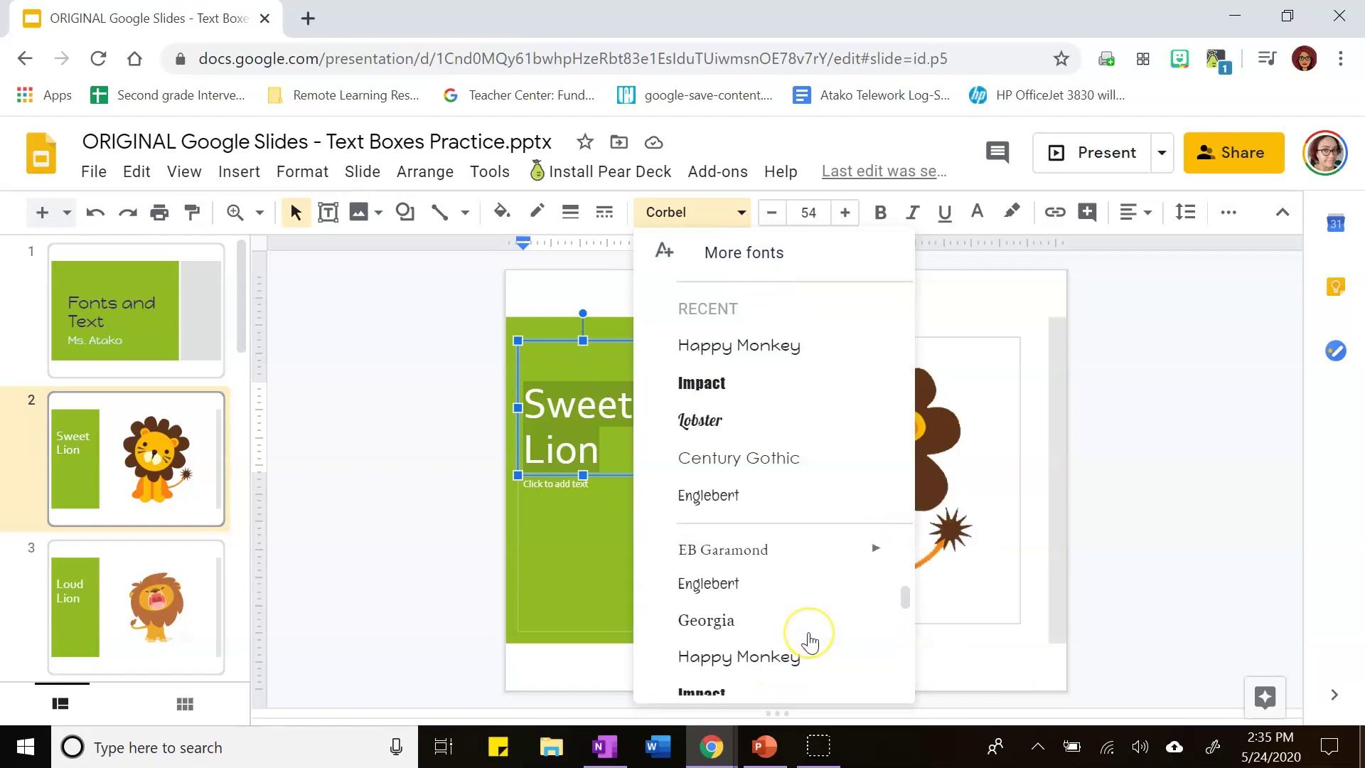
pyautogui.scroll(-2, 810, 642)
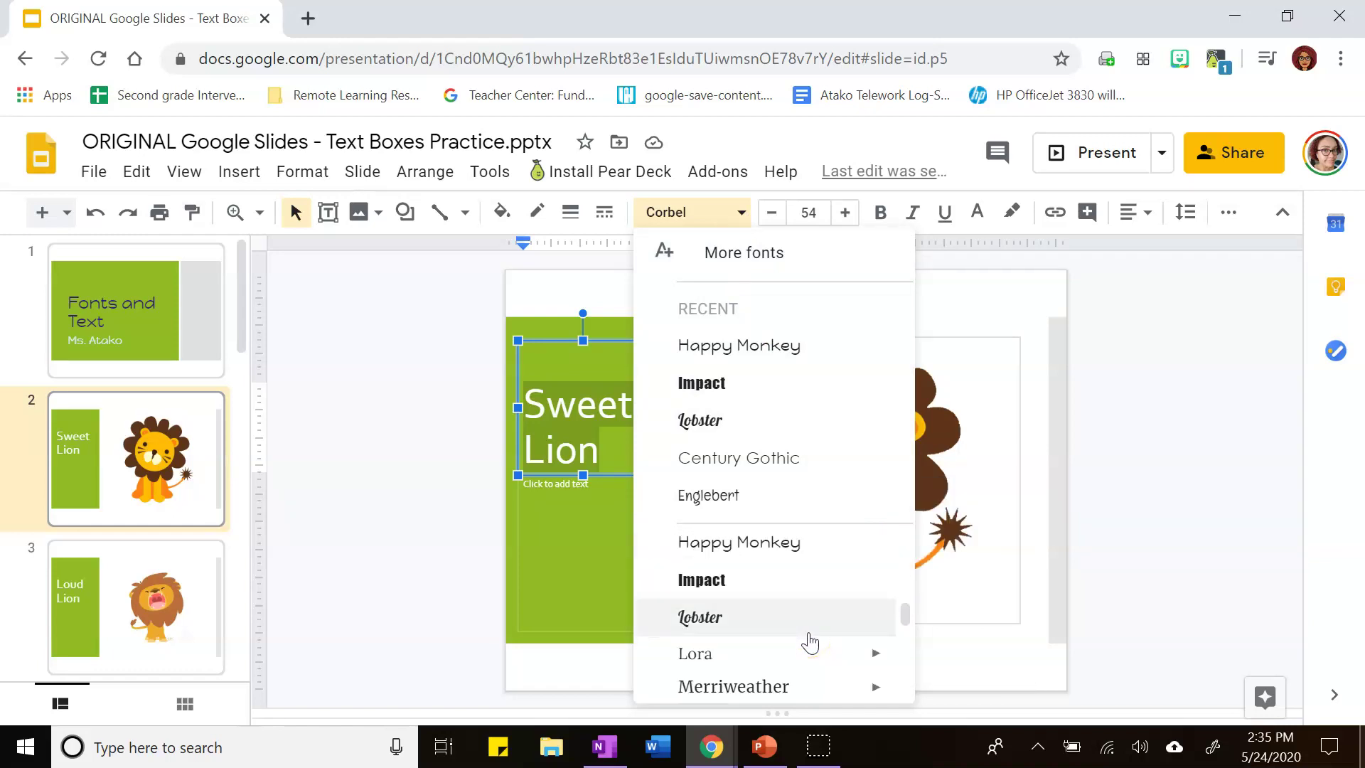
pyautogui.click(808, 633)
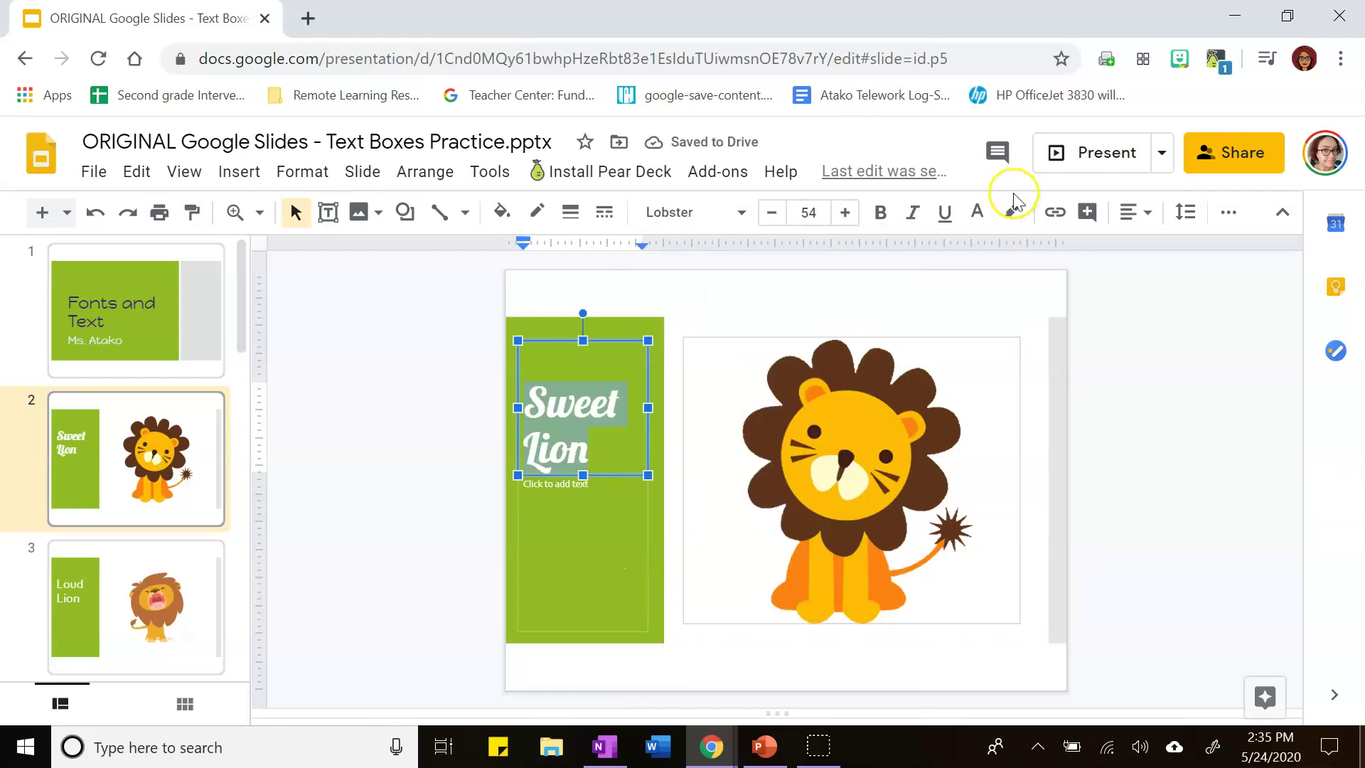
pyautogui.click(845, 214)
pyautogui.click(845, 214)
pyautogui.click(889, 263)
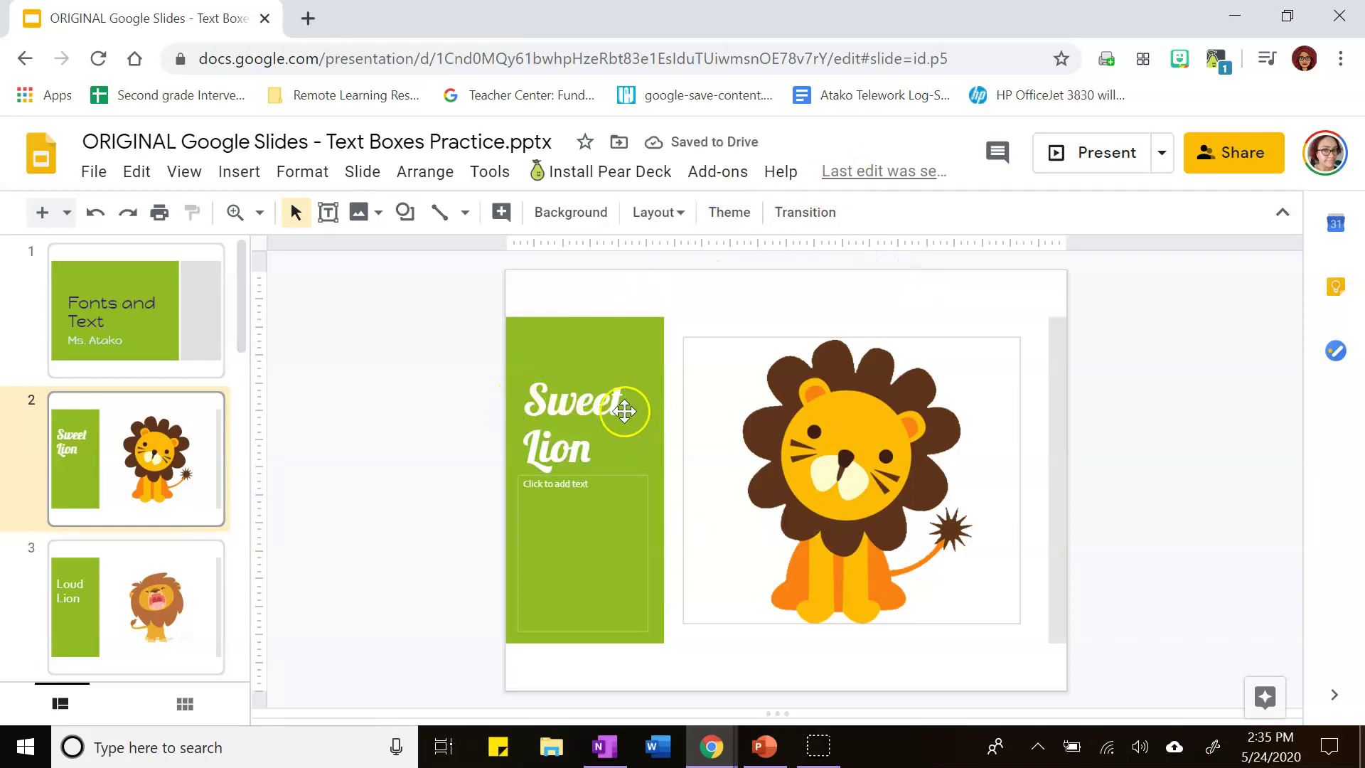
# Step: Colour the 'Sweet Lion' title magenta
pyautogui.click(615, 396)
pyautogui.click(881, 271)
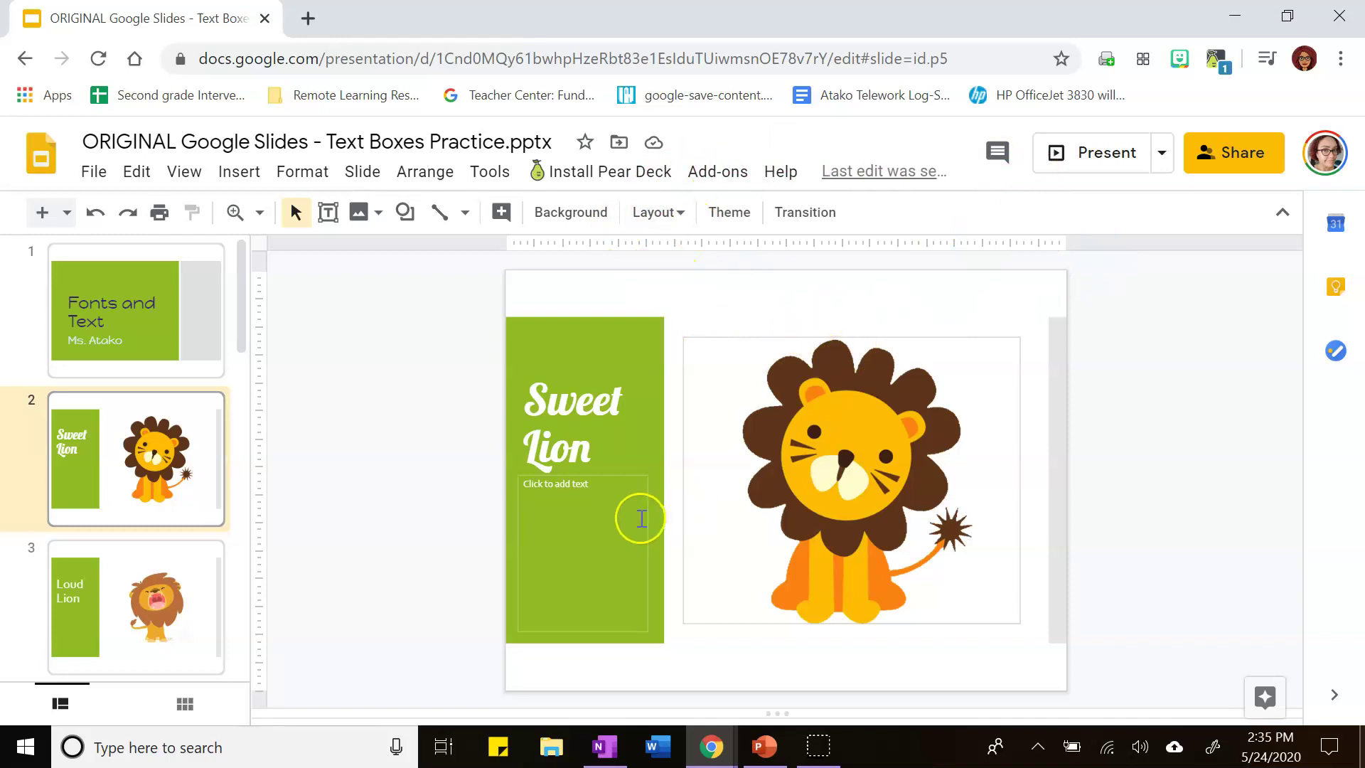
pyautogui.click(589, 455)
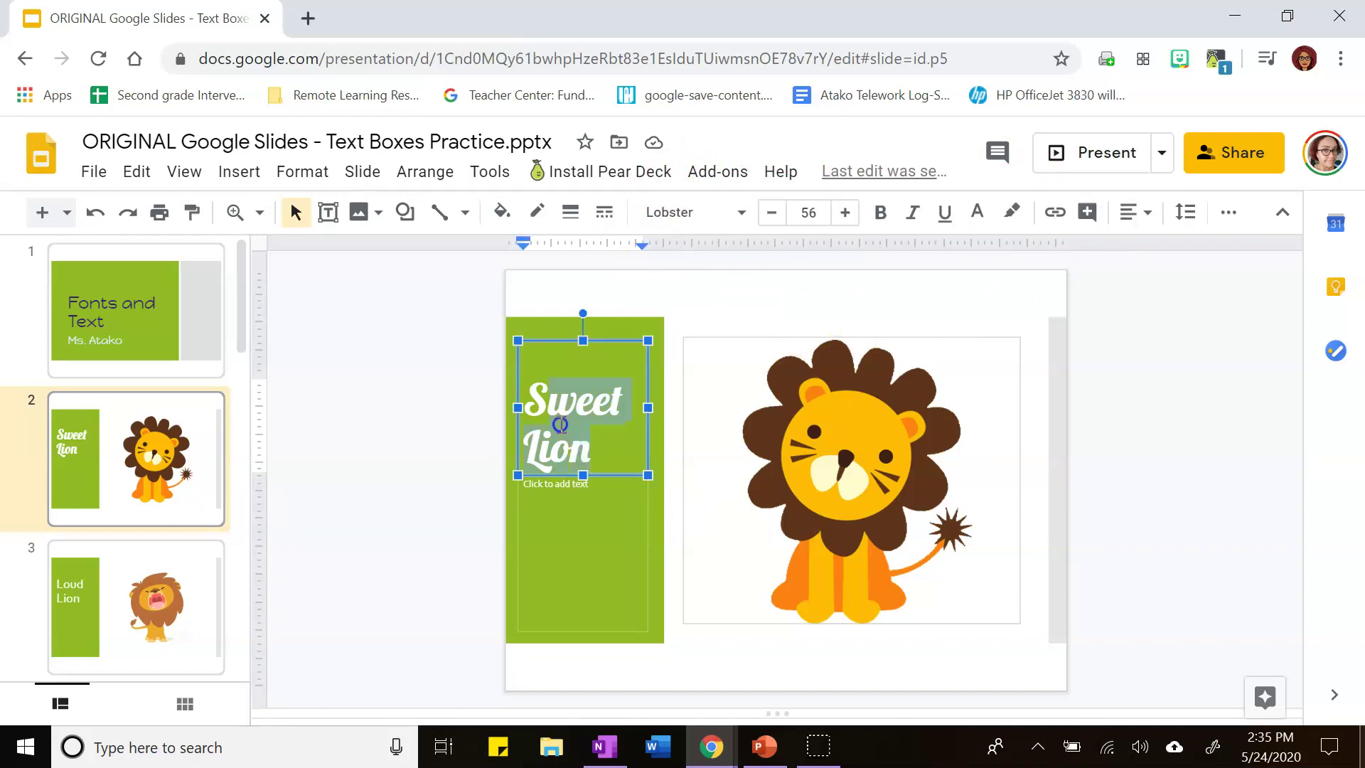
pyautogui.click(979, 213)
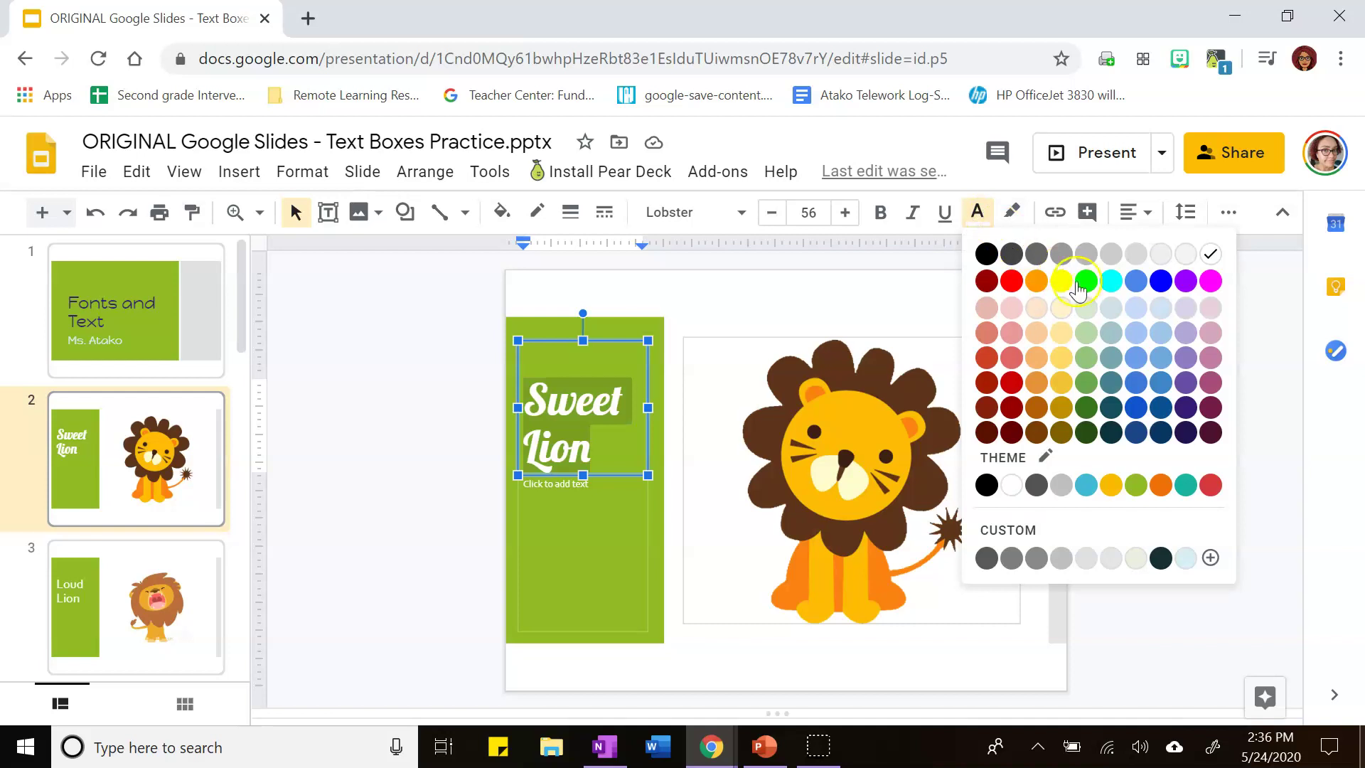
pyautogui.click(1211, 282)
pyautogui.click(1167, 417)
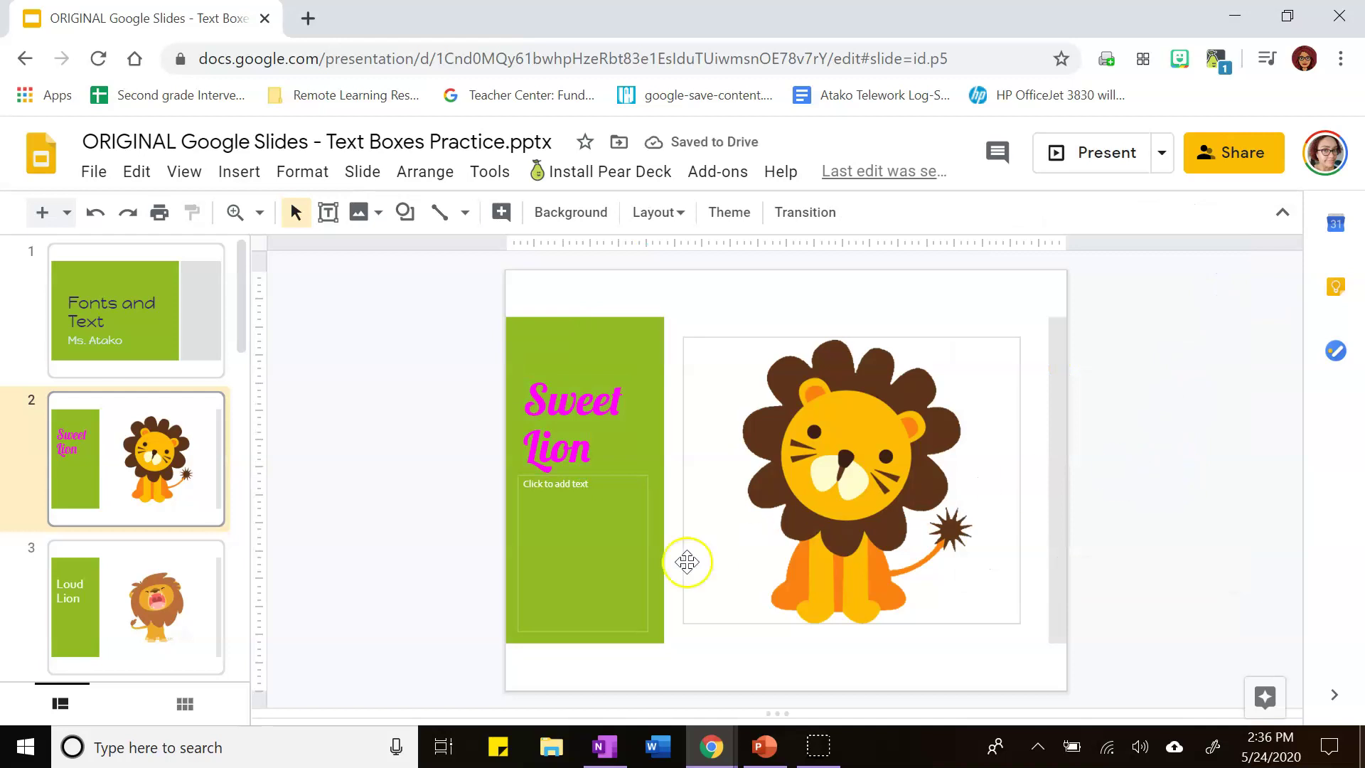
# Step: On slide 3, set the 'Loud Lion' title in the Impact font
pyautogui.click(174, 651)
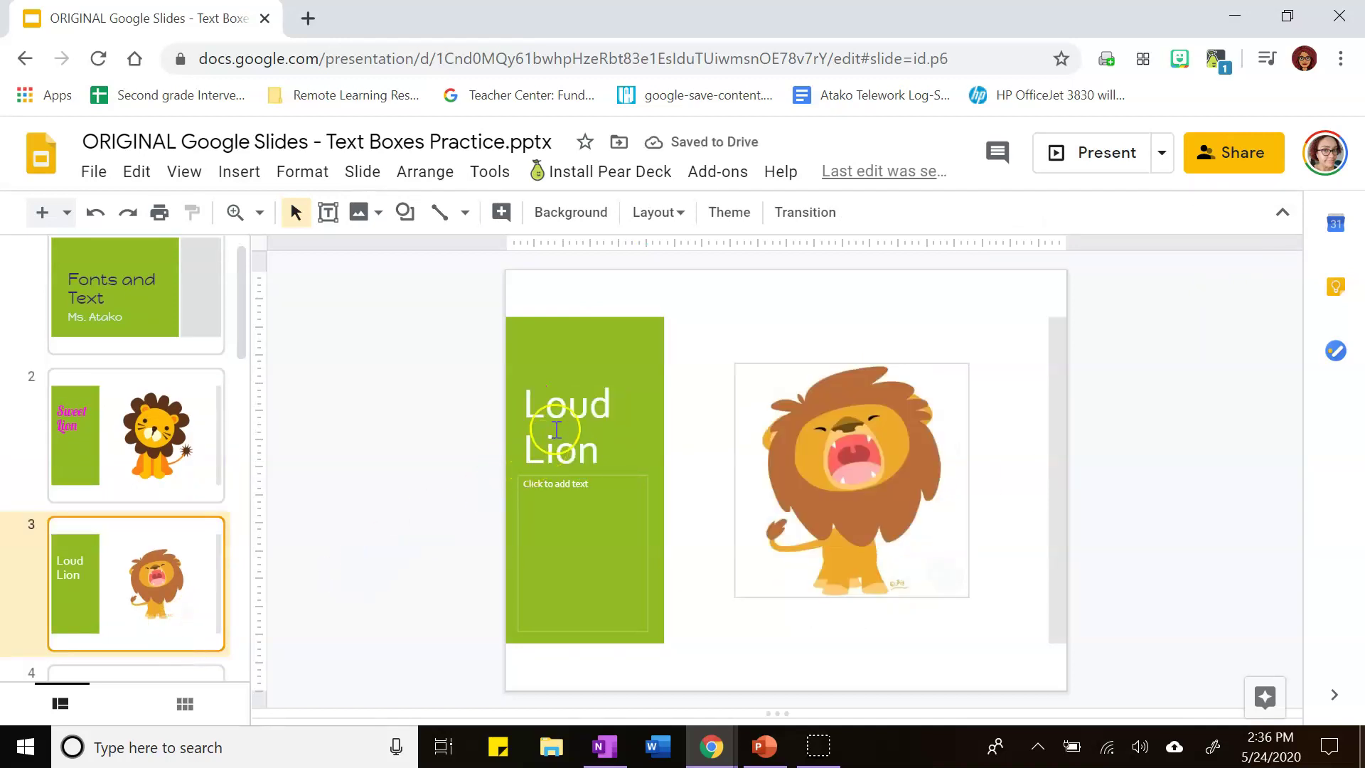
pyautogui.click(528, 406)
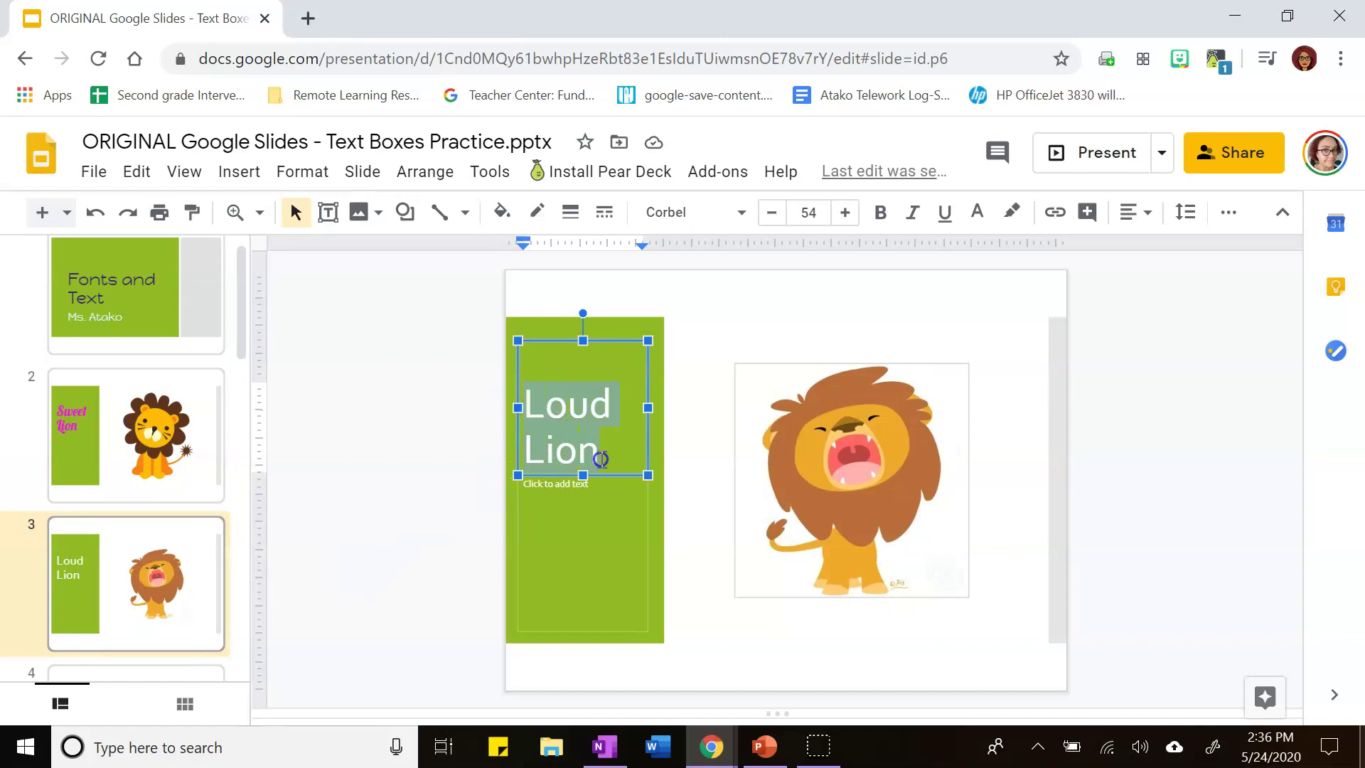
pyautogui.click(725, 212)
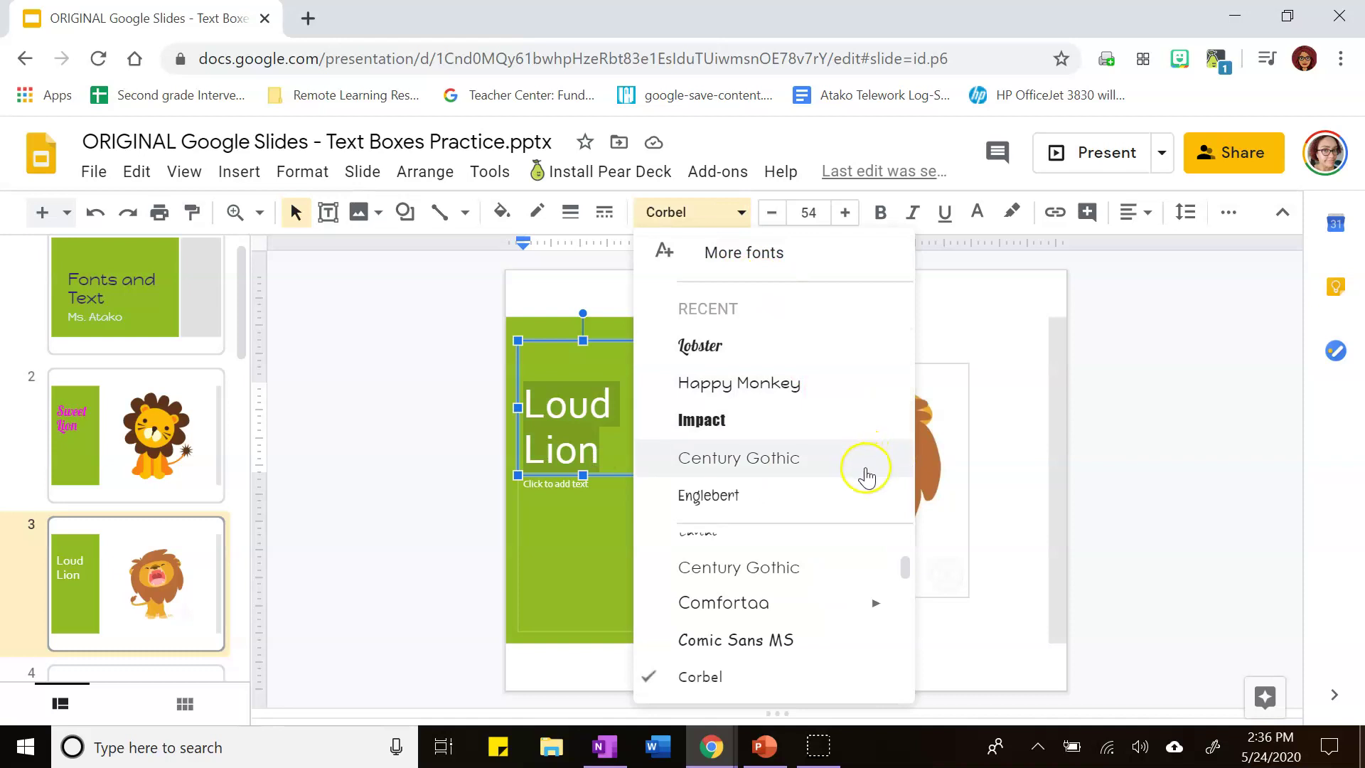
pyautogui.click(839, 433)
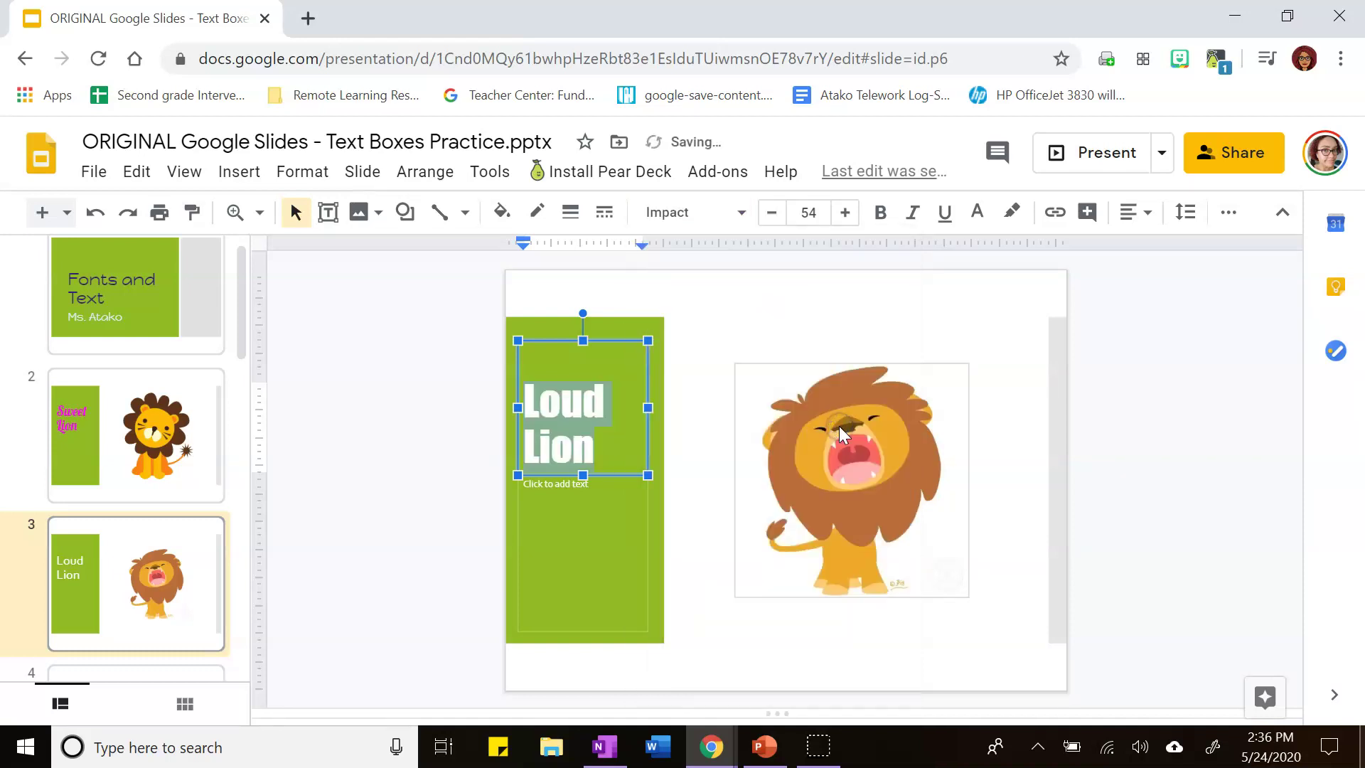
# Step: Enlarge 'Loud Lion' up to 80, then back down to 79 so it fits
pyautogui.click(848, 221)
pyautogui.click(848, 221)
pyautogui.click(847, 220)
pyautogui.click(847, 221)
pyautogui.click(848, 220)
pyautogui.click(847, 220)
pyautogui.click(848, 221)
pyautogui.click(847, 221)
pyautogui.doubleClick(847, 221)
pyautogui.doubleClick(847, 220)
pyautogui.doubleClick(847, 221)
pyautogui.click(848, 221)
pyautogui.doubleClick(848, 221)
pyautogui.doubleClick(847, 221)
pyautogui.click(847, 221)
pyautogui.doubleClick(847, 220)
pyautogui.click(847, 221)
pyautogui.doubleClick(847, 221)
pyautogui.click(847, 221)
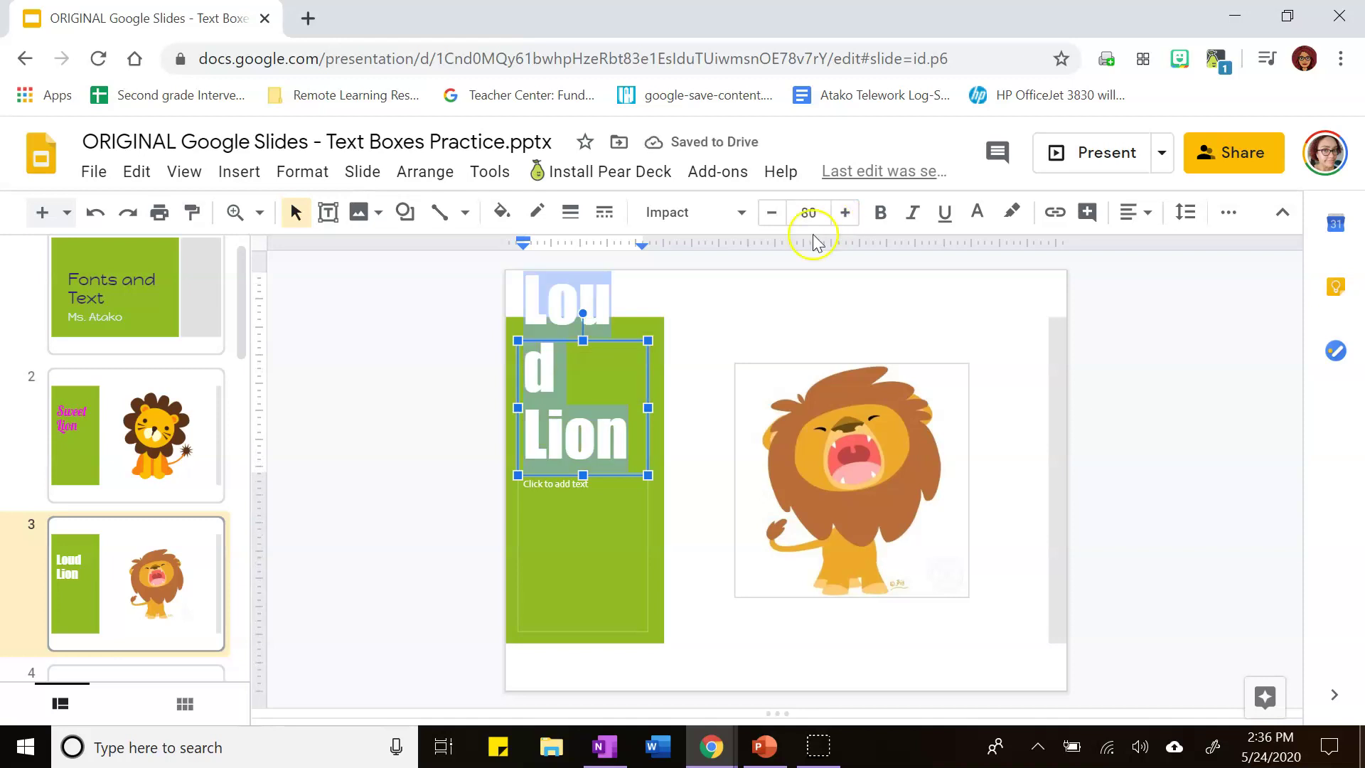
pyautogui.click(771, 214)
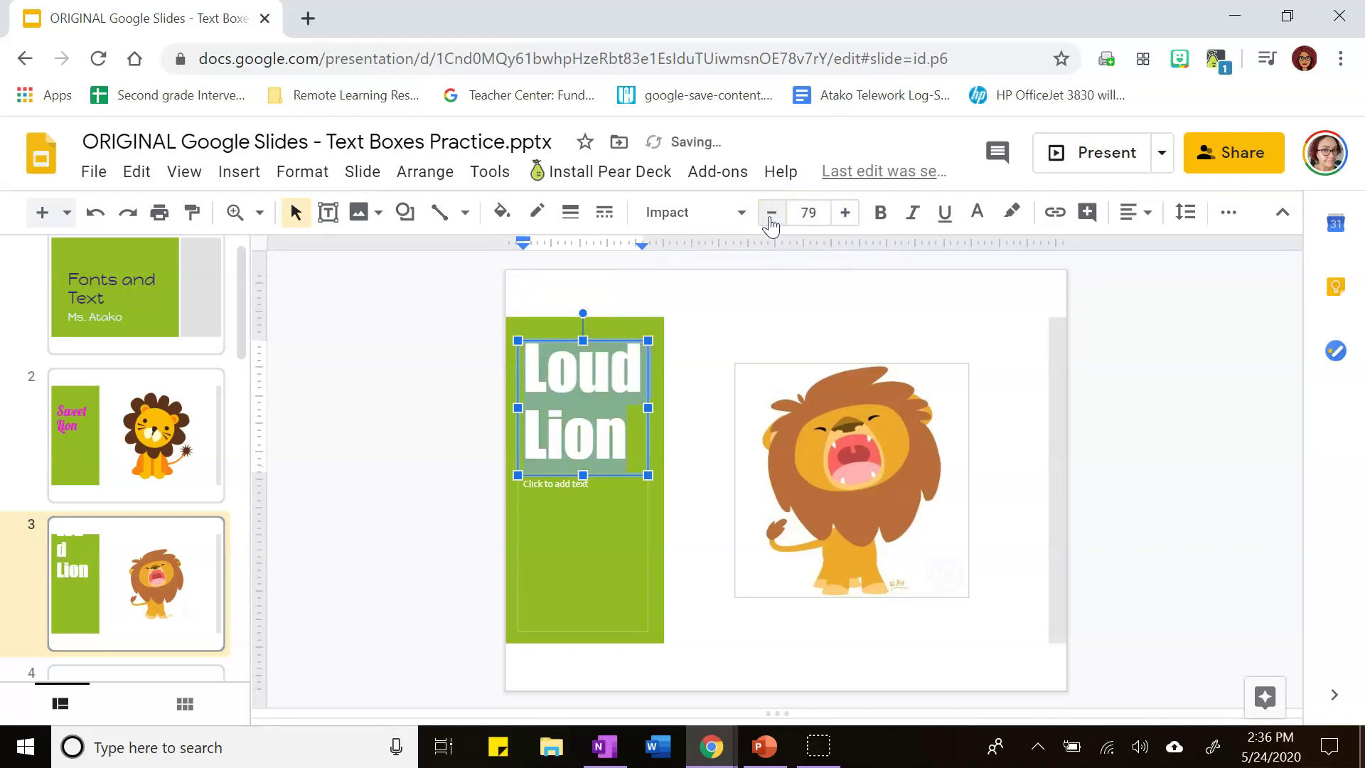
# Step: Colour the 'Loud Lion' title red and deselect it
pyautogui.click(987, 222)
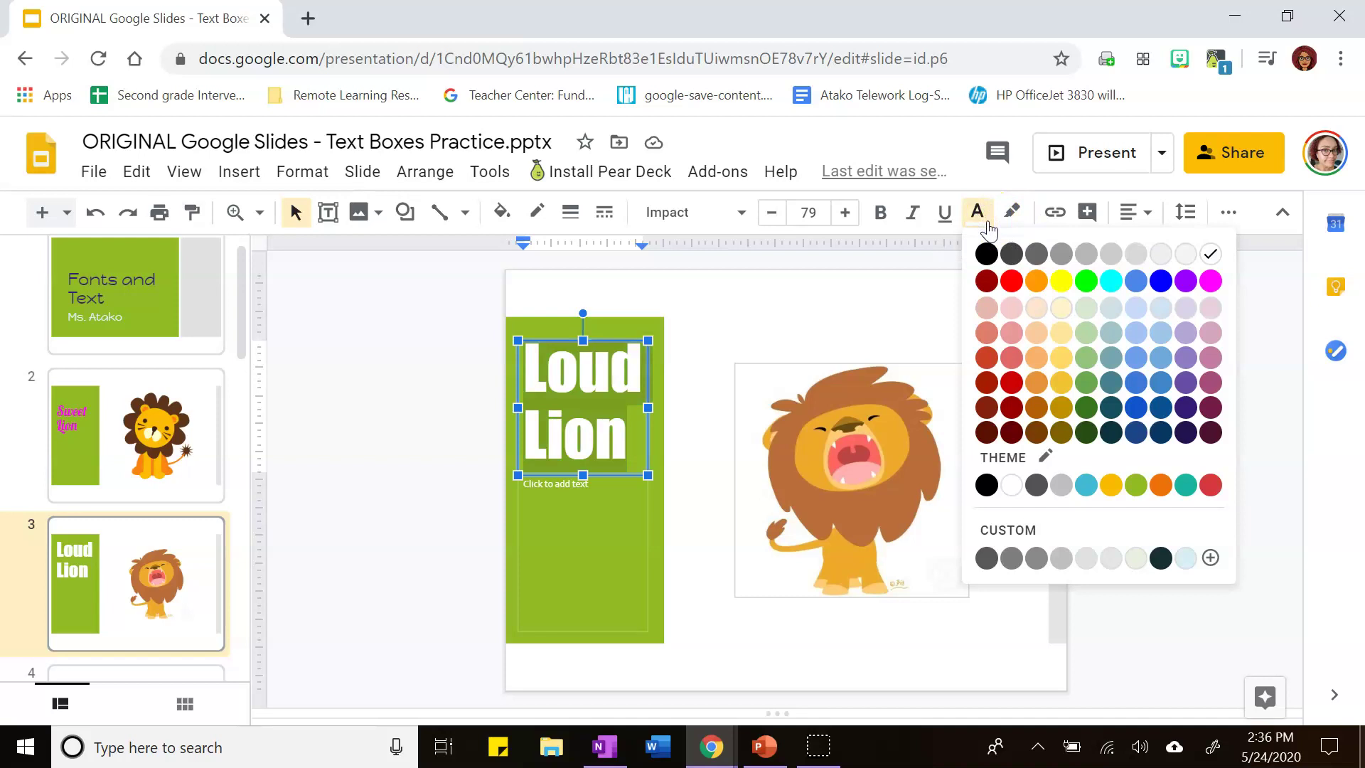
pyautogui.click(1011, 281)
pyautogui.click(787, 306)
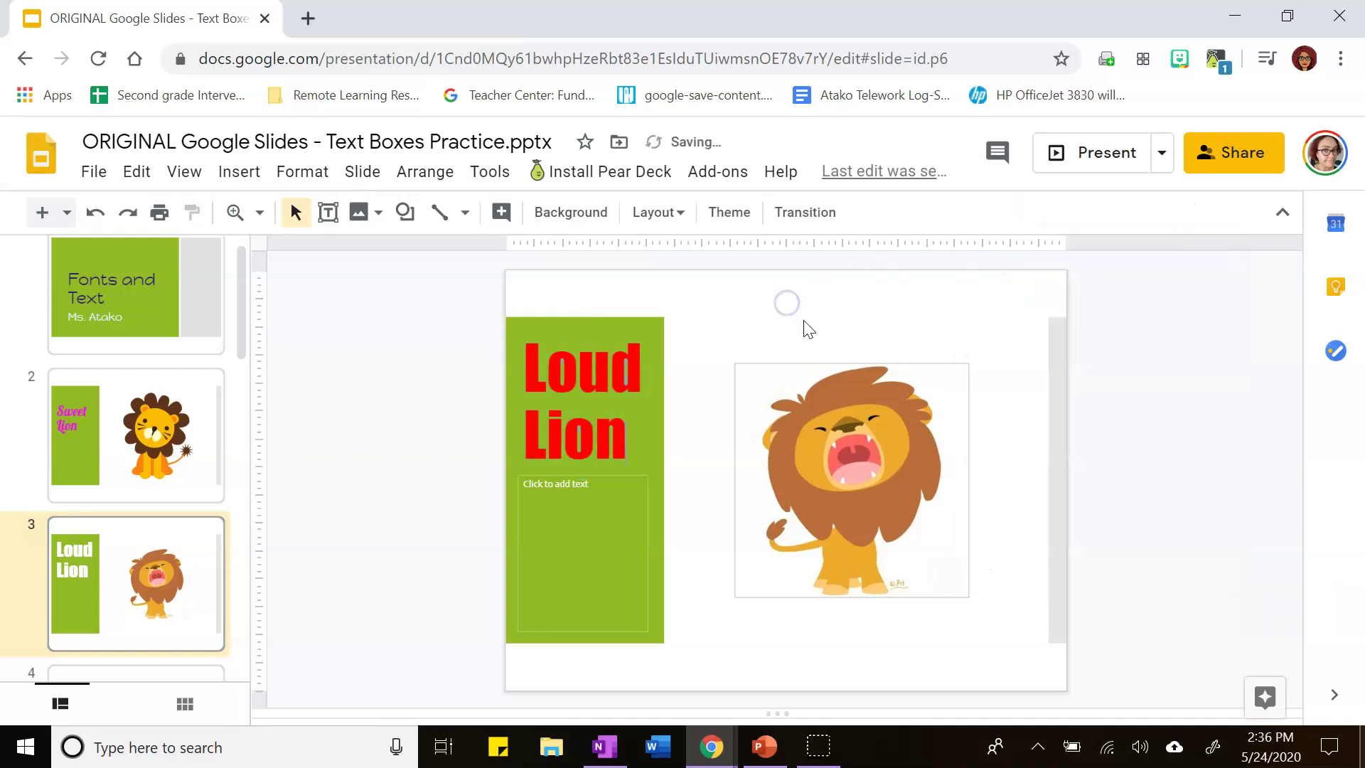
# Step: Page through Happy Crab, Silly Snake, Tired Cat, Calm Cow, Colorful Fish, Tall Giraffe, Hanging Monkey to Directions
pyautogui.scroll(-3, 107, 537)
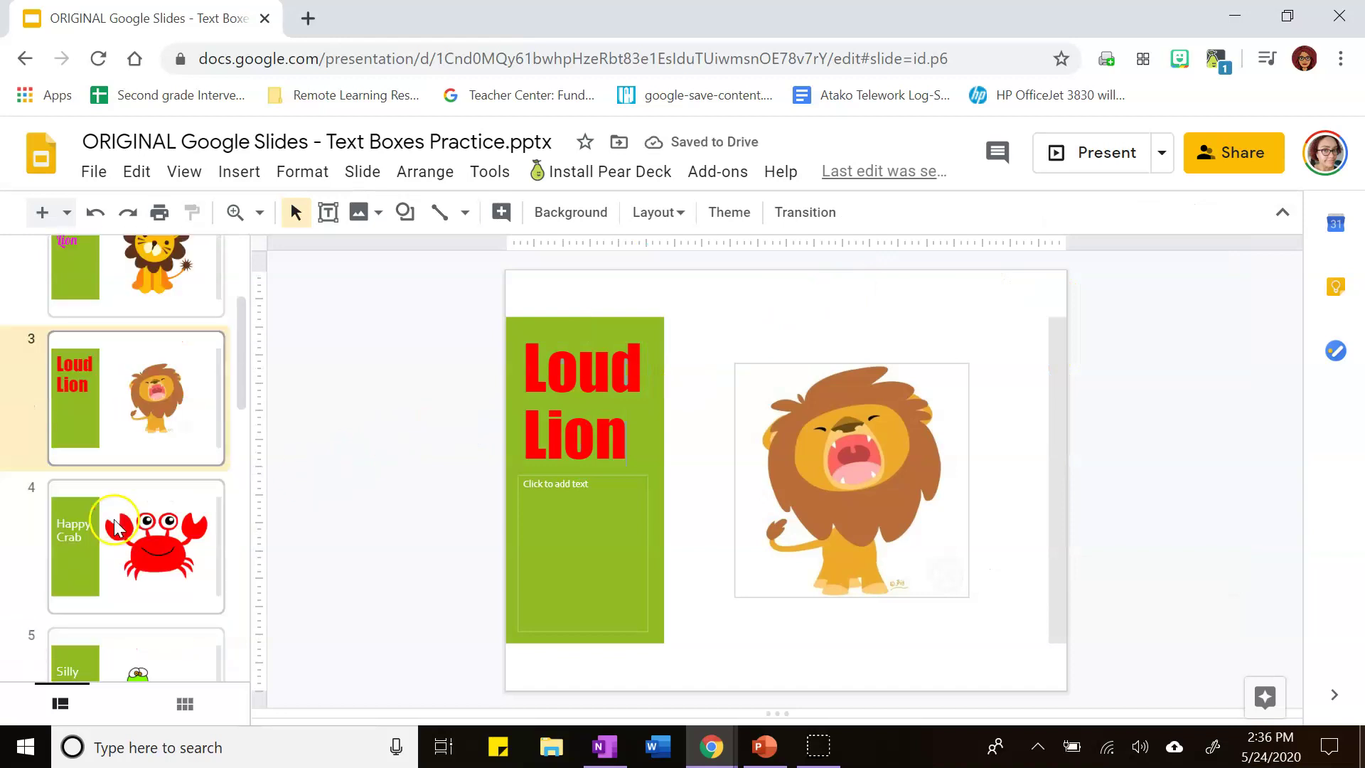
pyautogui.click(162, 505)
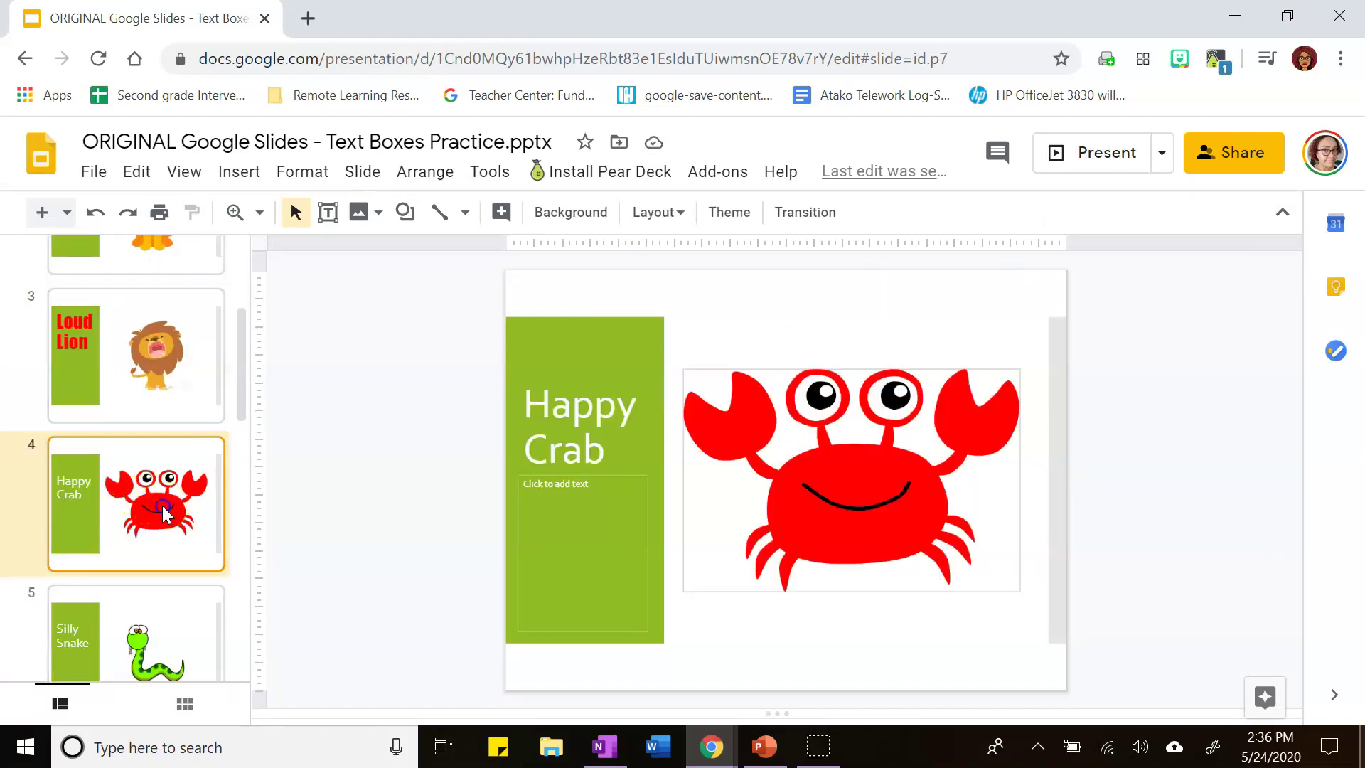
pyautogui.click(197, 635)
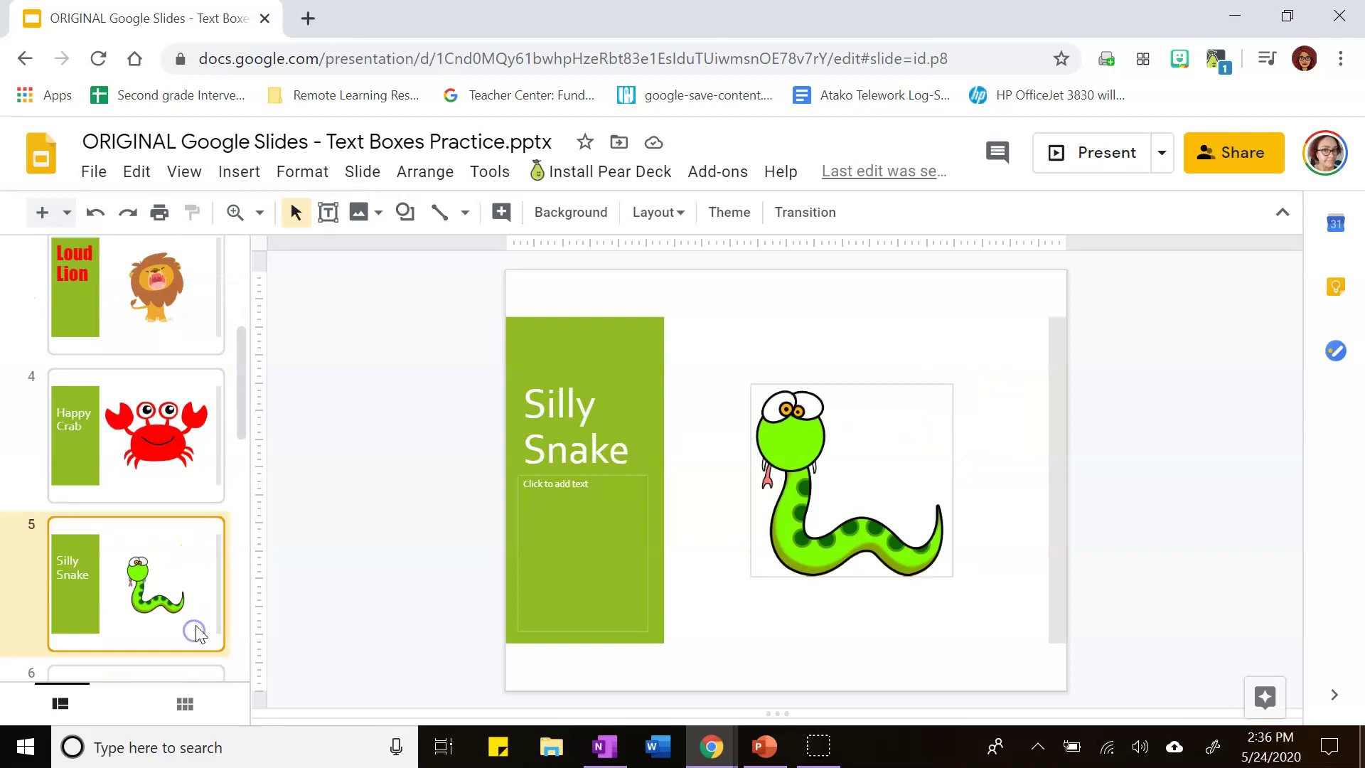
pyautogui.scroll(-2, 197, 633)
pyautogui.click(197, 624)
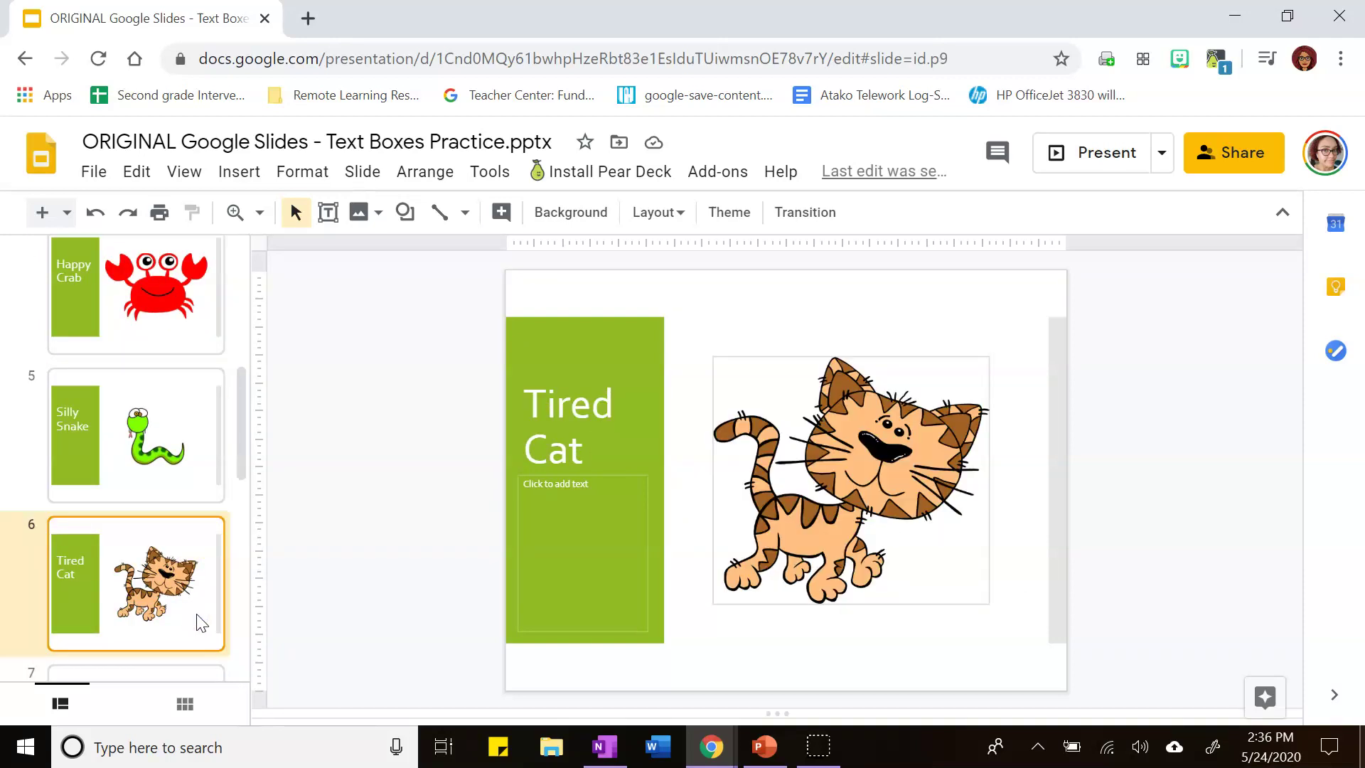
pyautogui.scroll(-2, 199, 623)
pyautogui.click(197, 617)
pyautogui.scroll(-2, 192, 626)
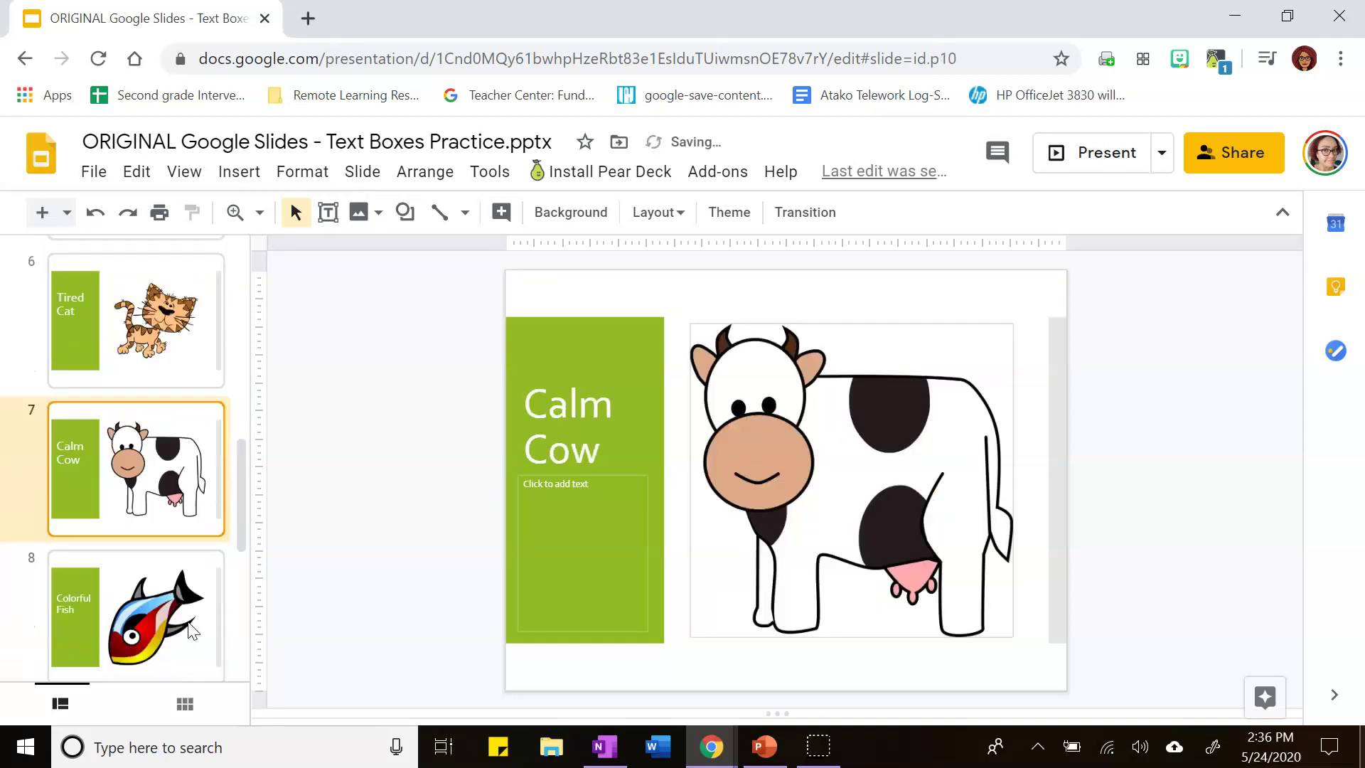
pyautogui.click(187, 624)
pyautogui.scroll(-2, 186, 623)
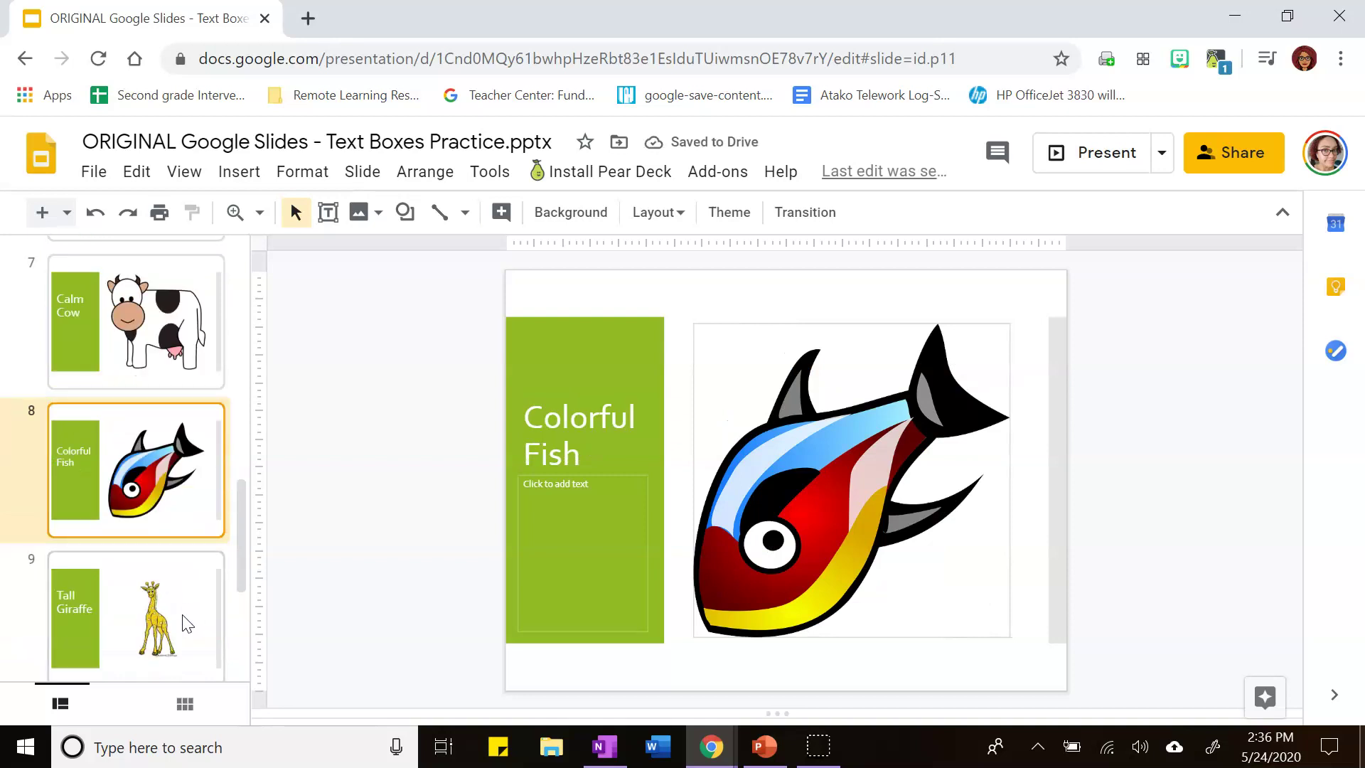
pyautogui.click(186, 623)
pyautogui.scroll(-2, 186, 624)
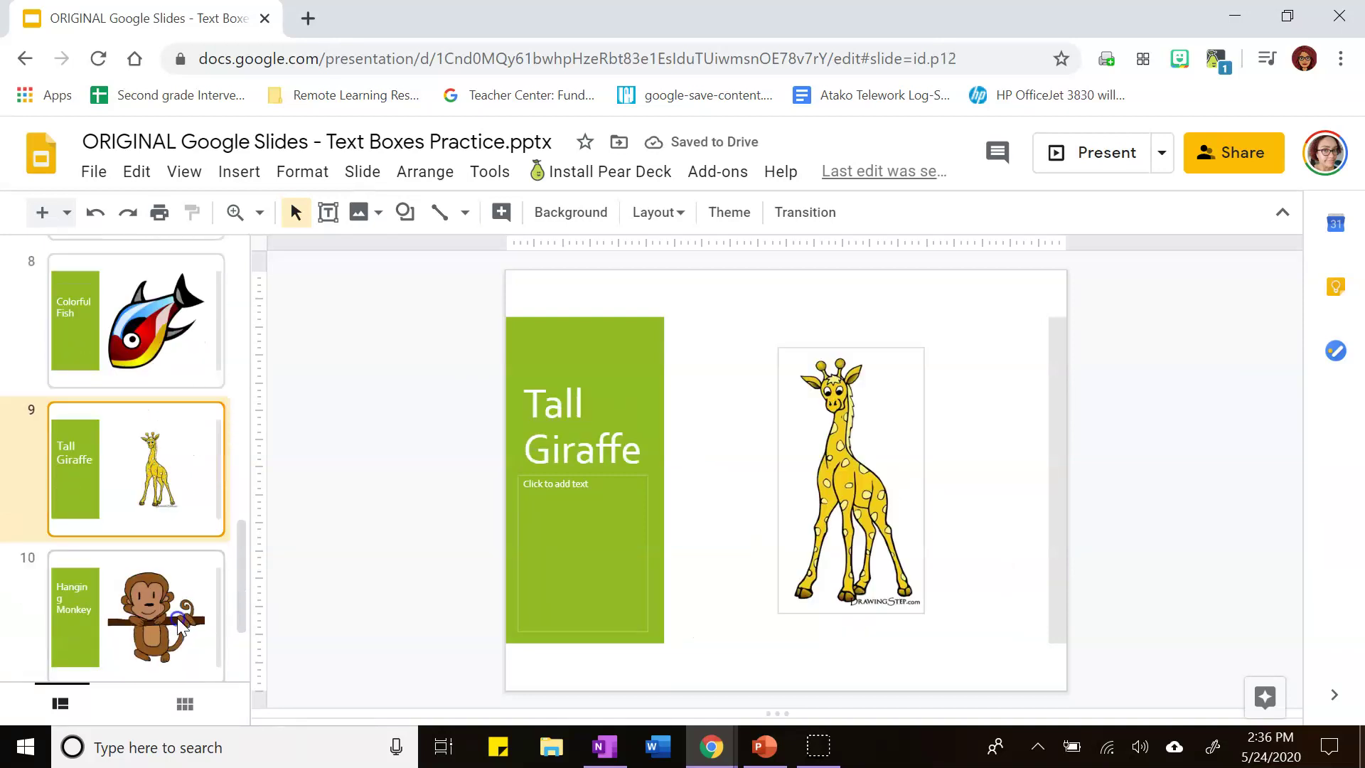
pyautogui.click(179, 625)
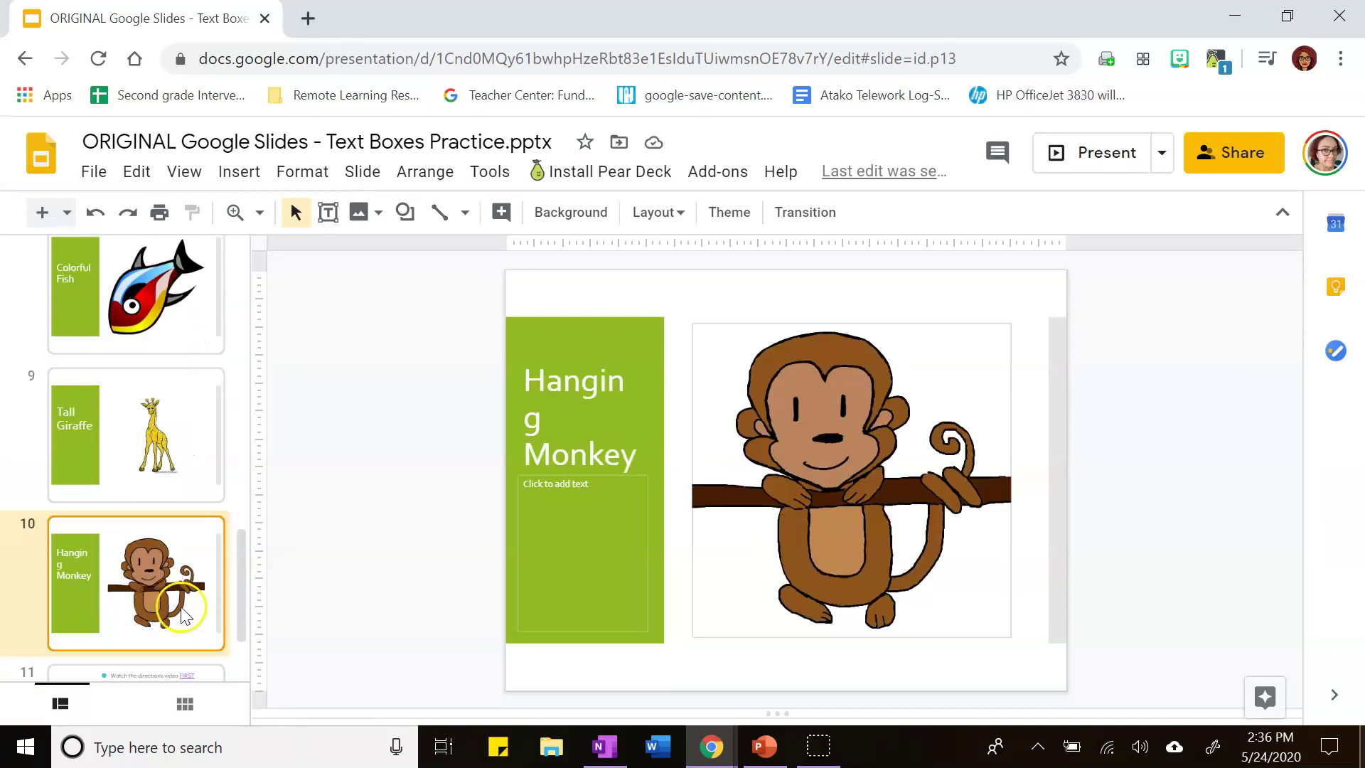
pyautogui.scroll(-2, 183, 615)
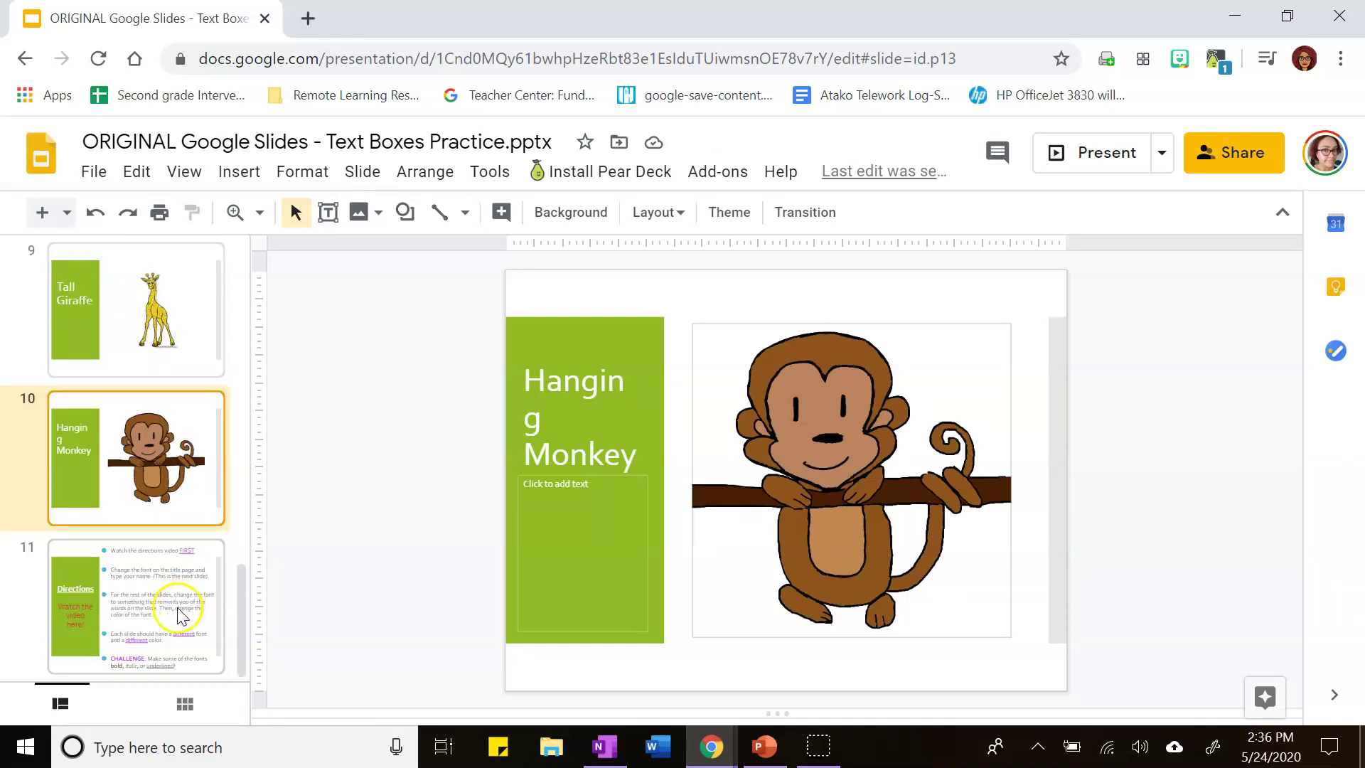
pyautogui.click(180, 613)
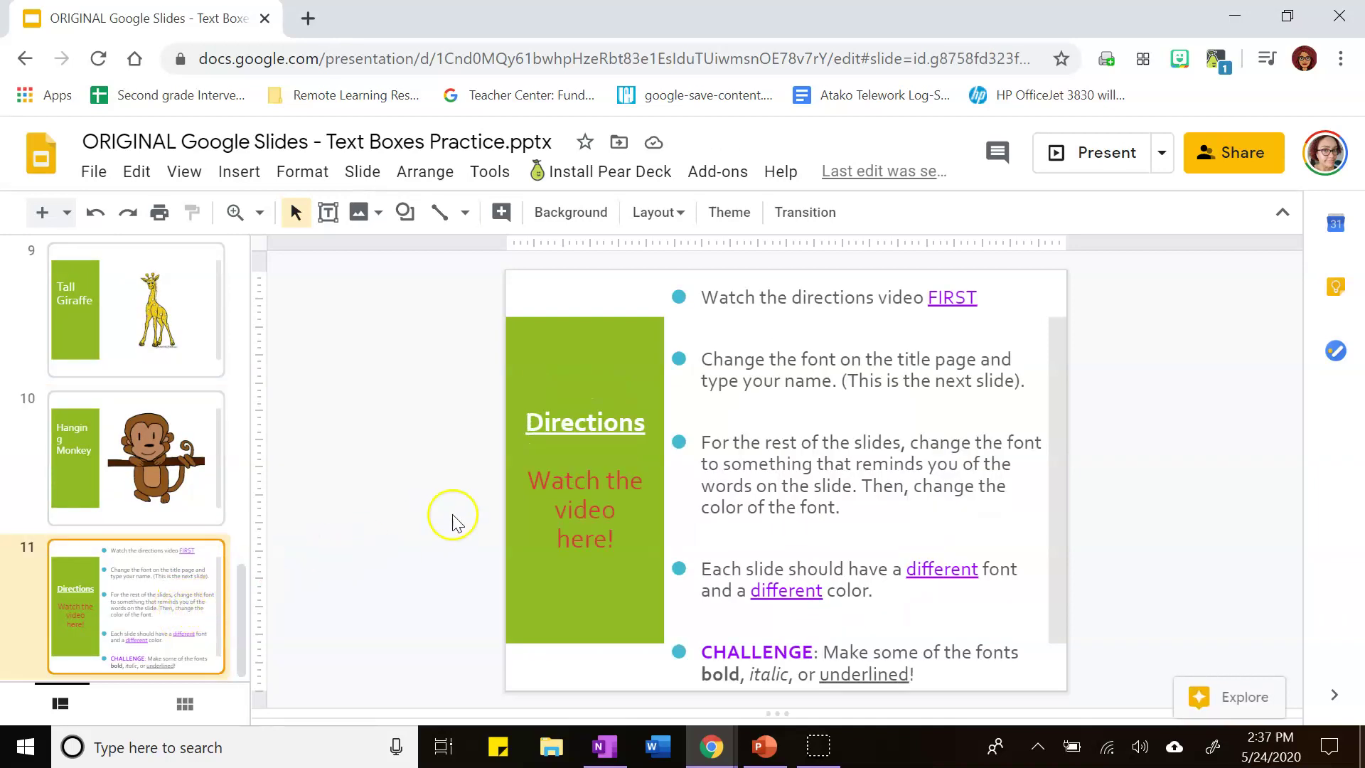
pyautogui.click(988, 296)
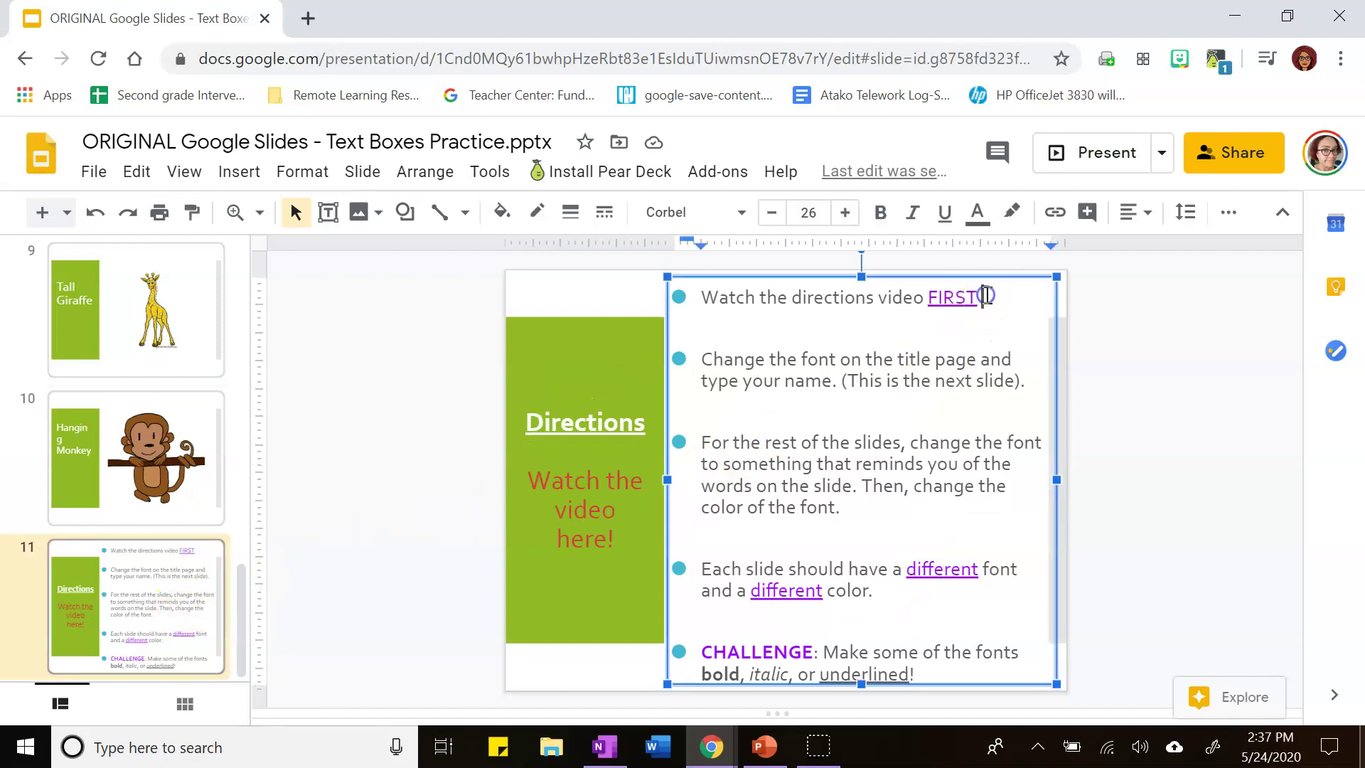
pyautogui.click(1015, 306)
pyautogui.click(1032, 393)
pyautogui.click(245, 599)
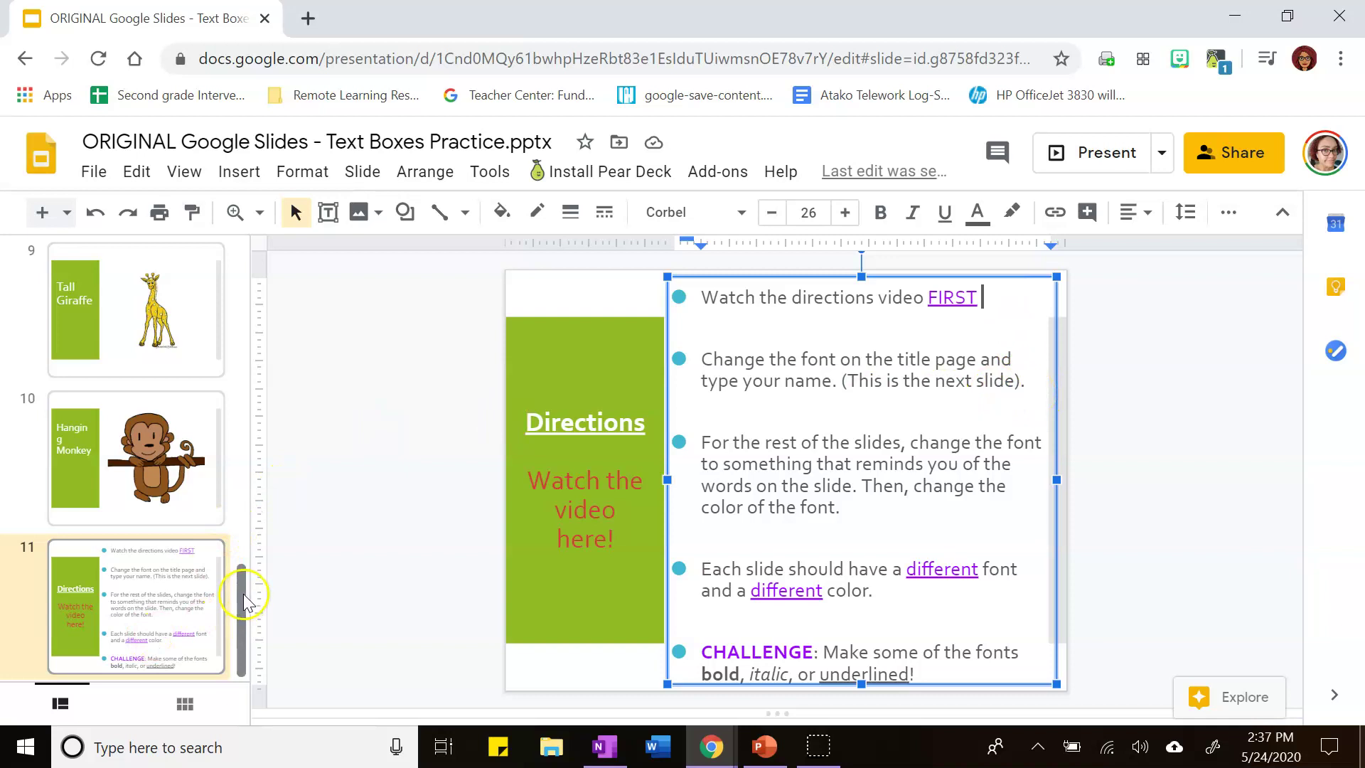
pyautogui.moveTo(244, 603); pyautogui.dragTo(298, 622)
pyautogui.click(195, 316)
pyautogui.click(198, 630)
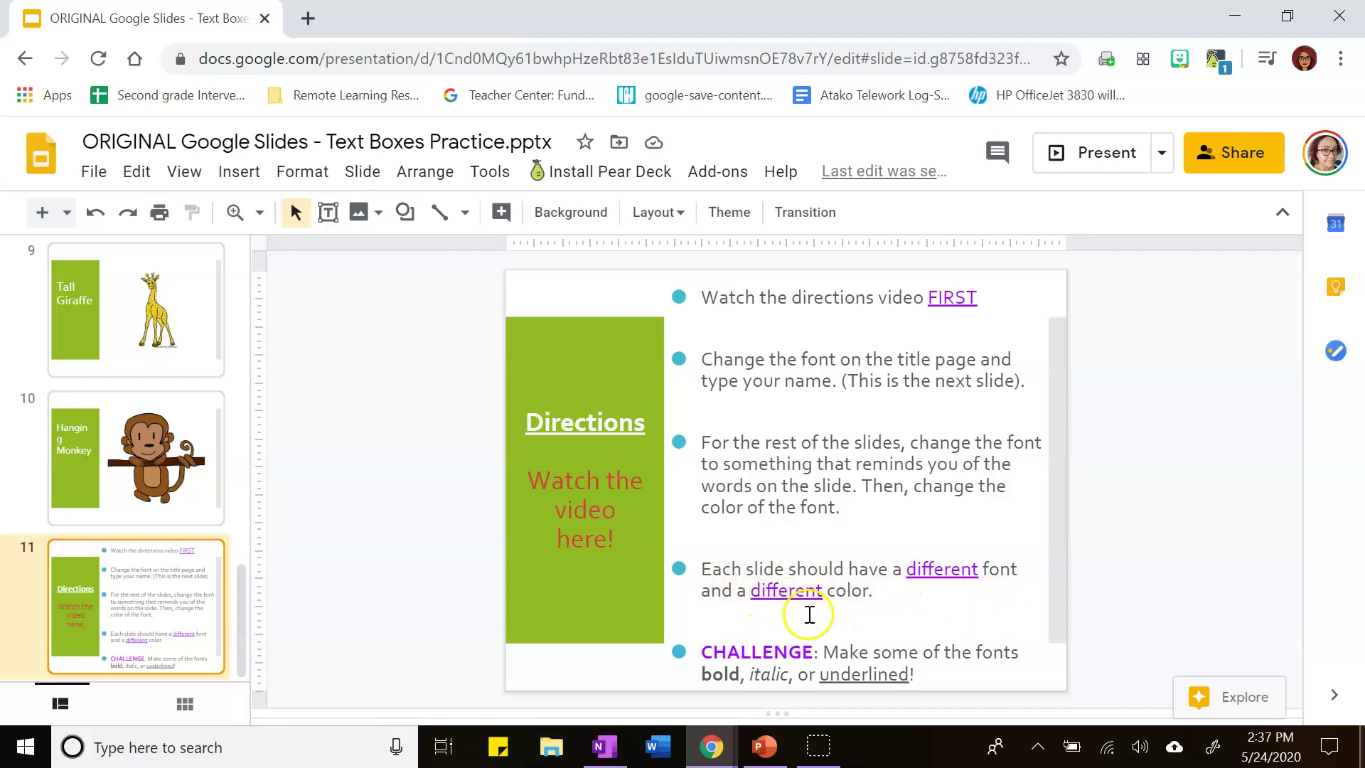
pyautogui.moveTo(246, 625); pyautogui.dragTo(292, 364)
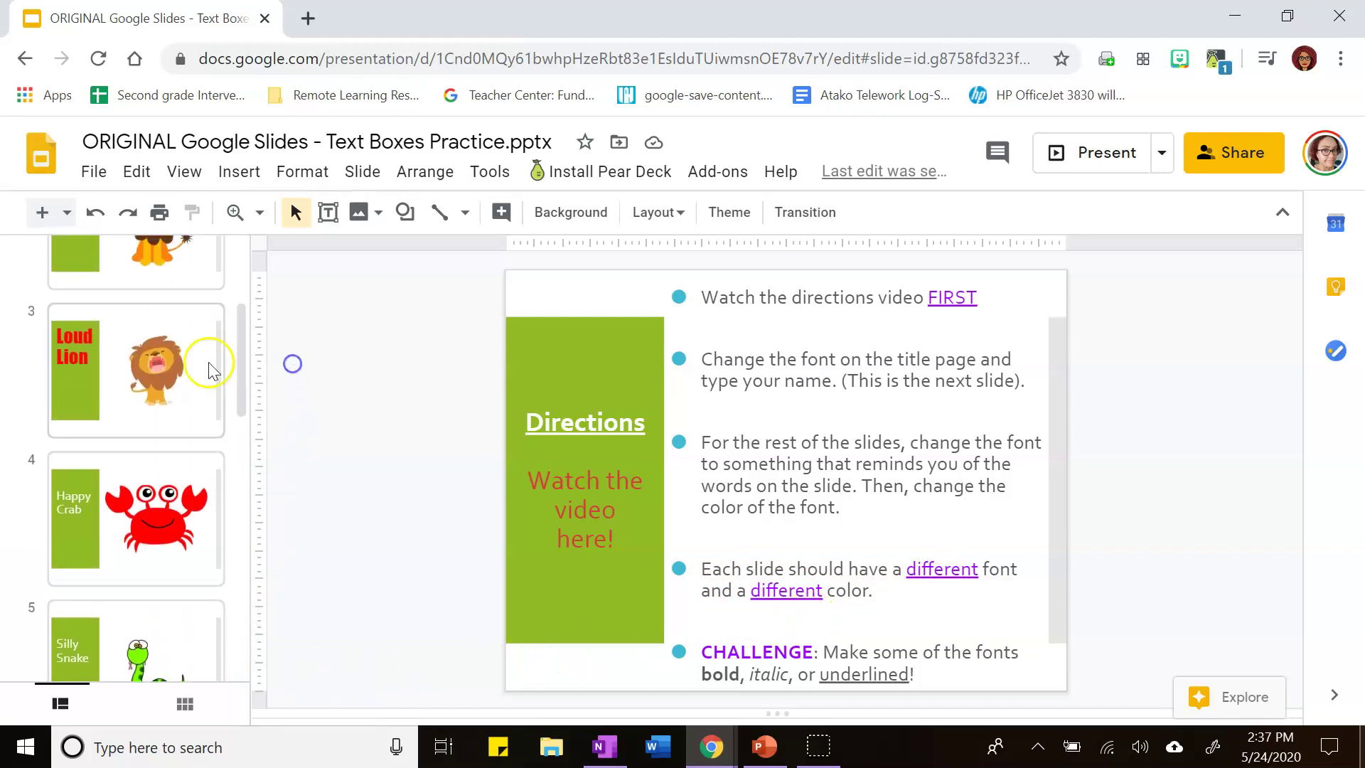
pyautogui.click(167, 273)
pyautogui.click(552, 414)
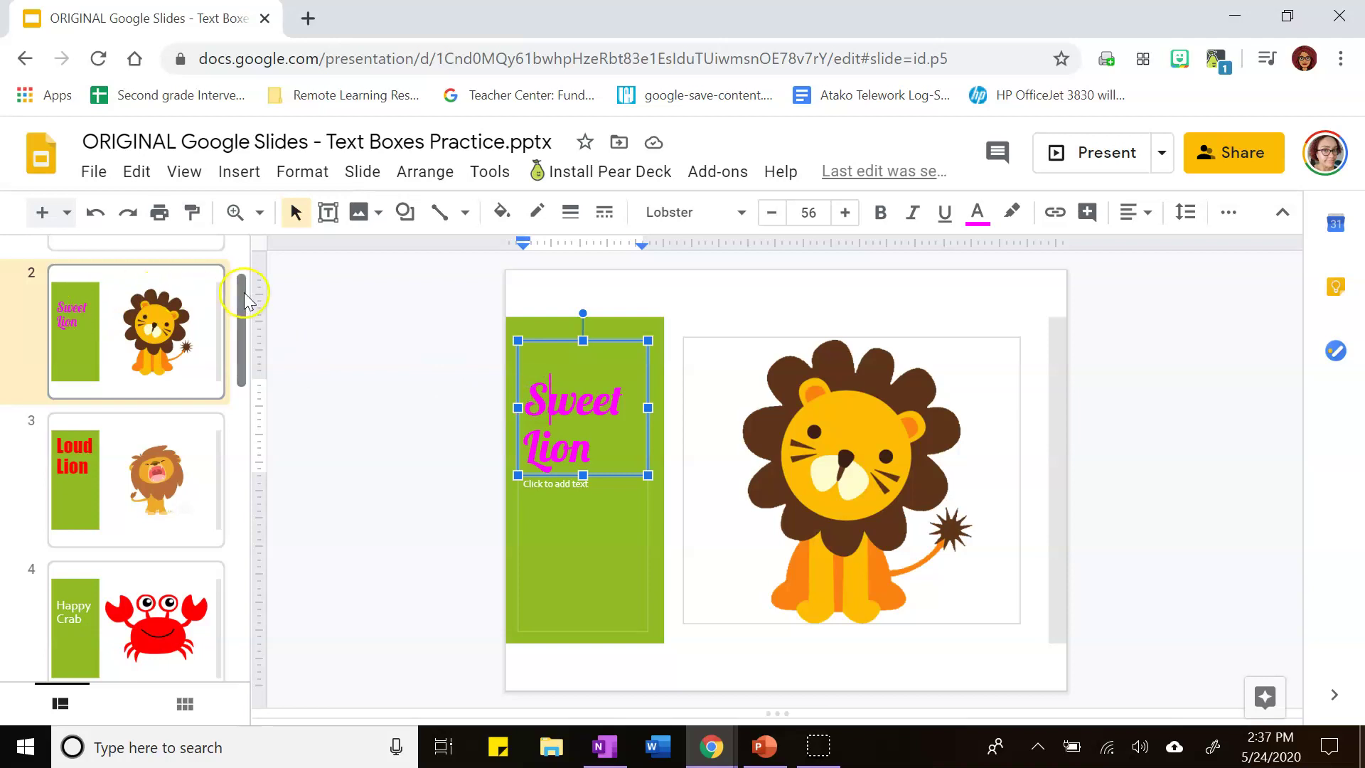
pyautogui.moveTo(242, 298); pyautogui.dragTo(230, 626)
pyautogui.click(189, 625)
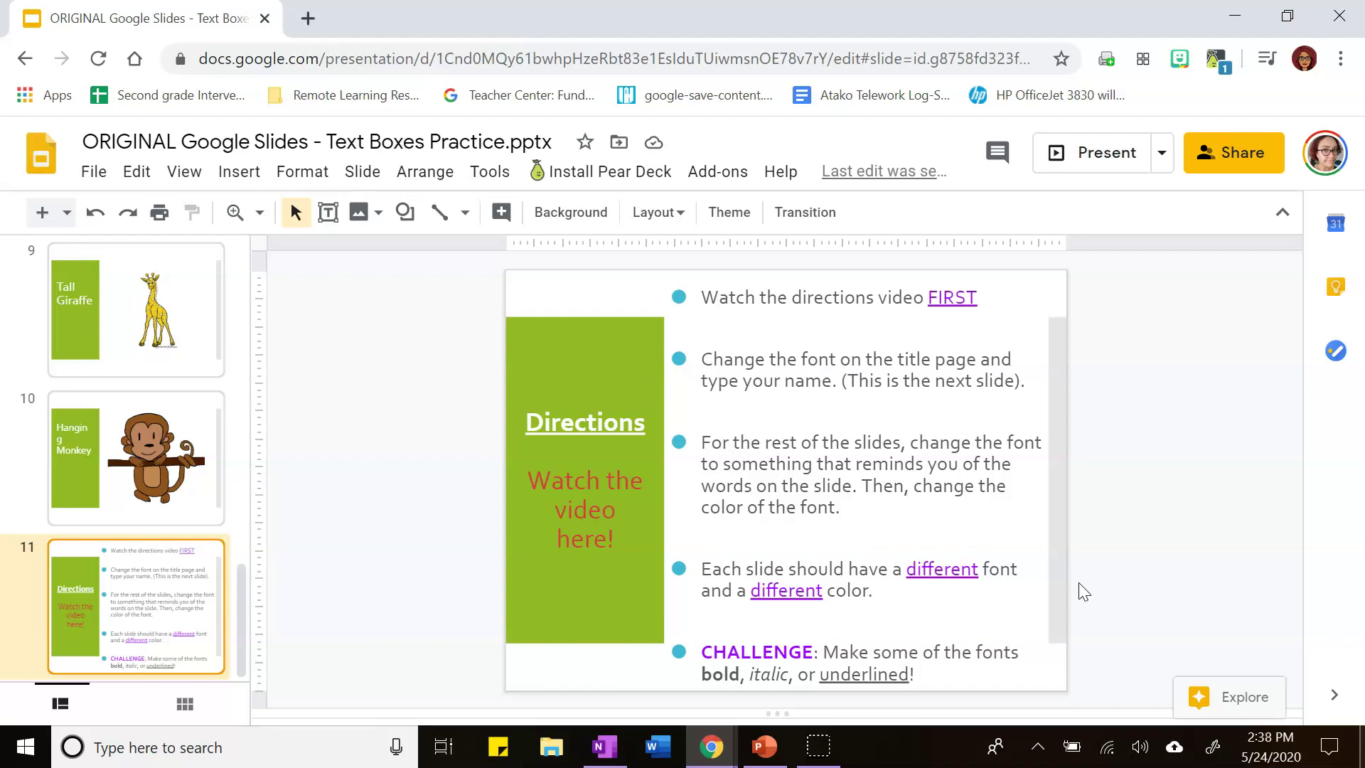
pyautogui.click(732, 673)
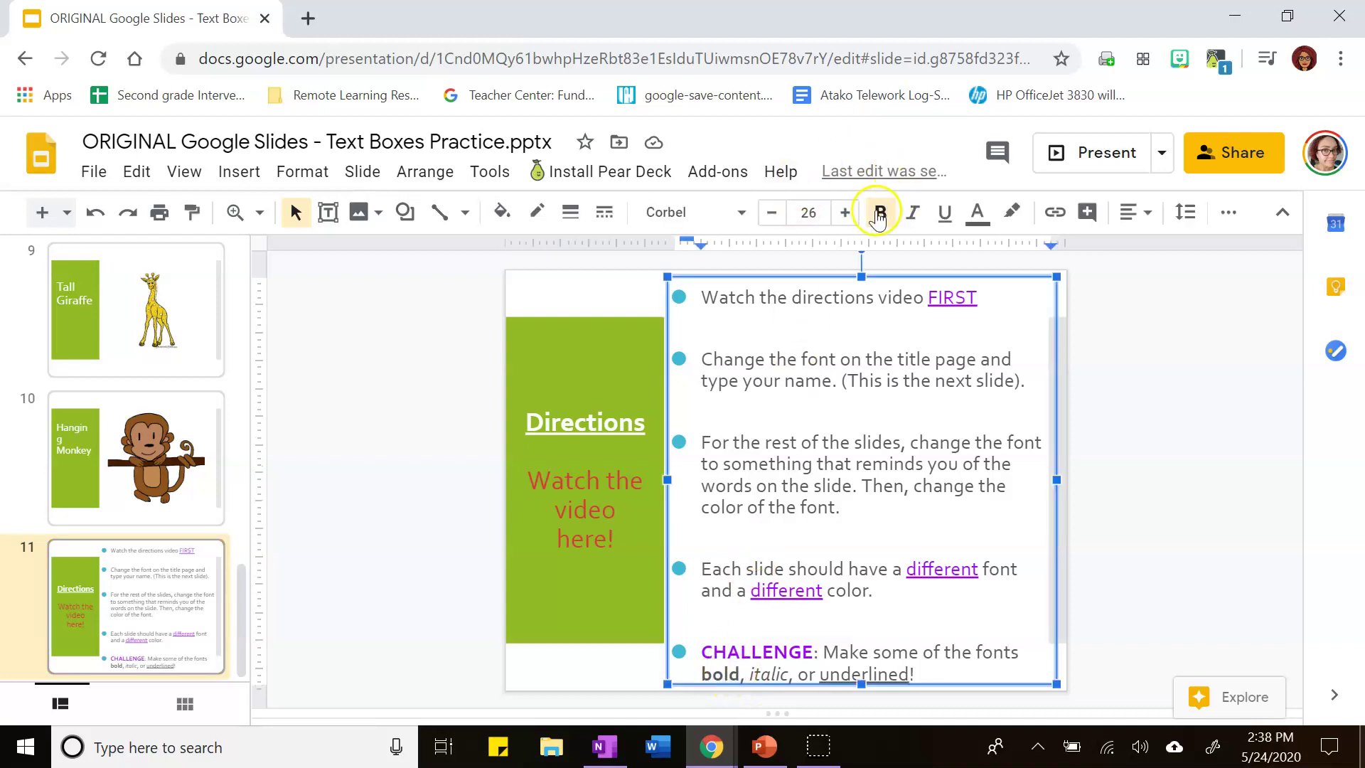
pyautogui.click(912, 228)
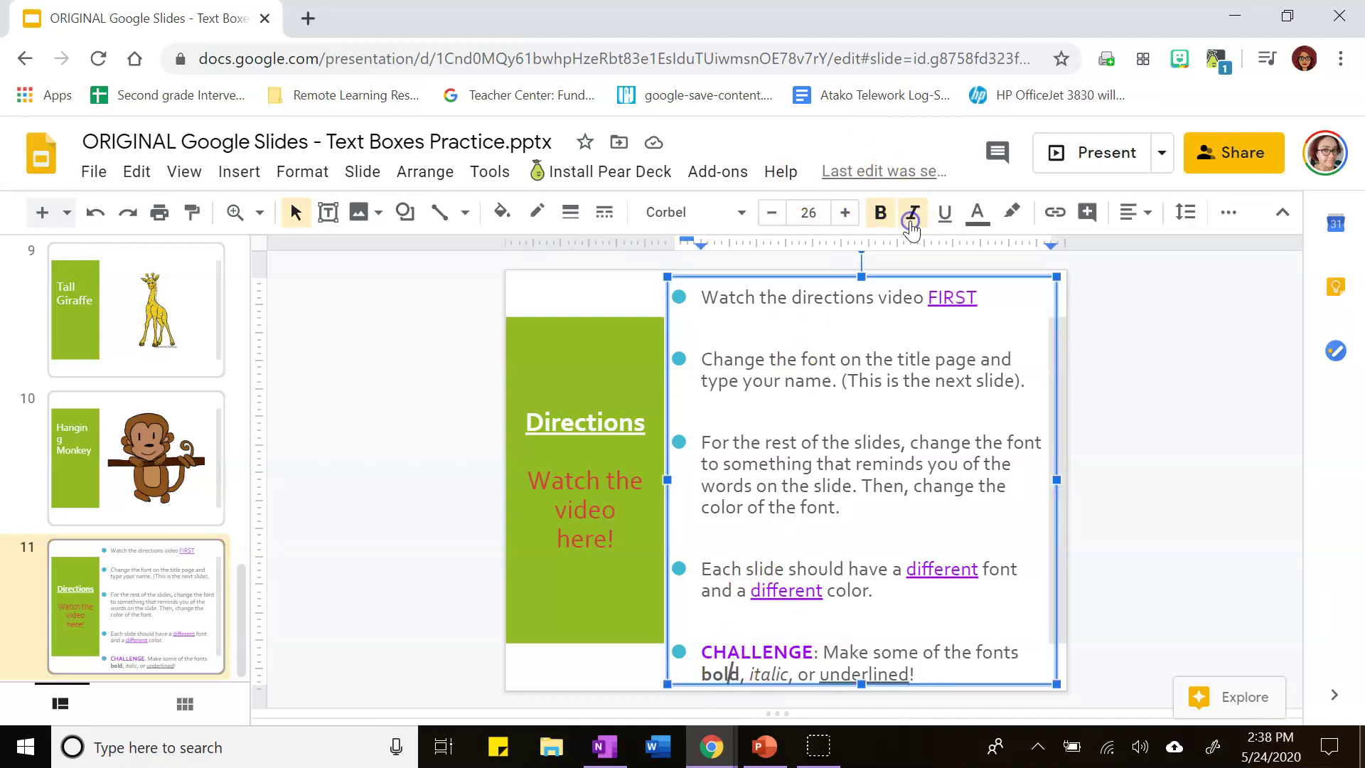
pyautogui.click(789, 676)
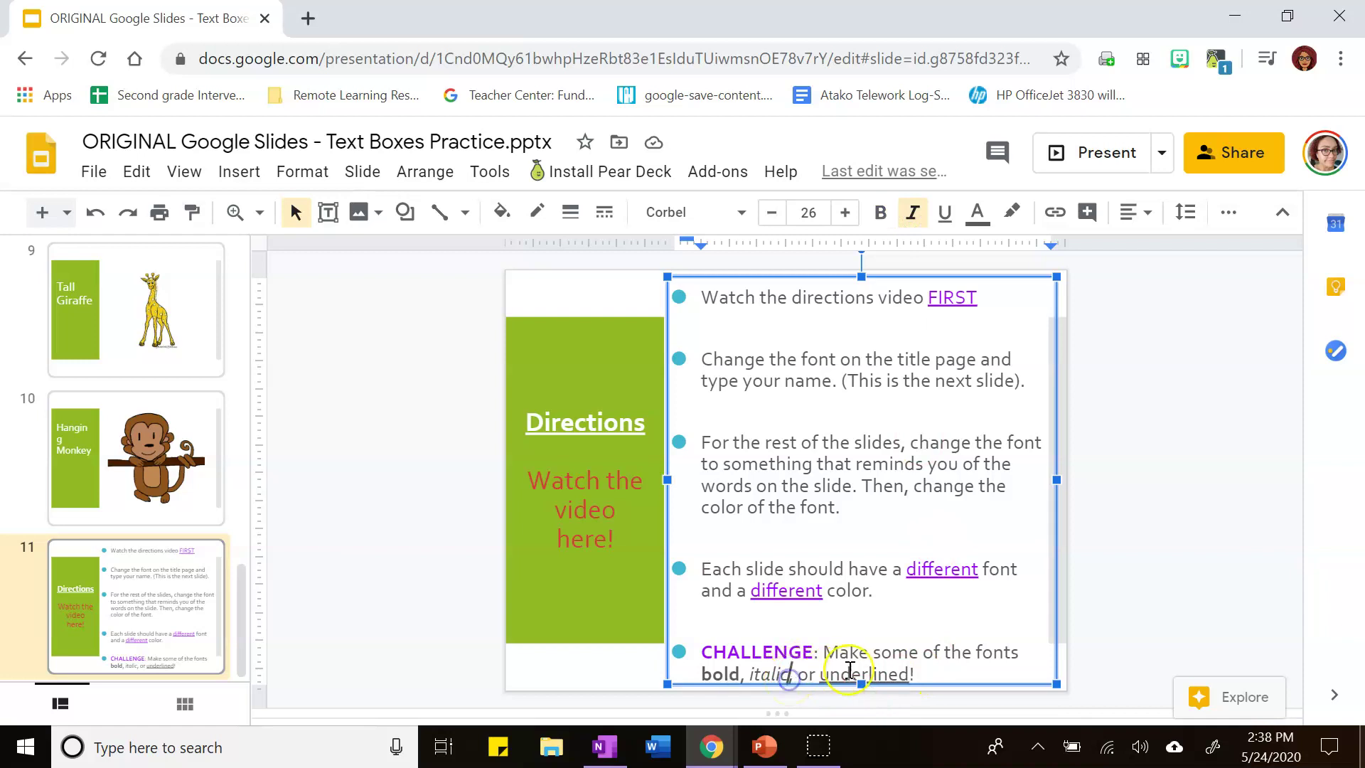
pyautogui.click(892, 672)
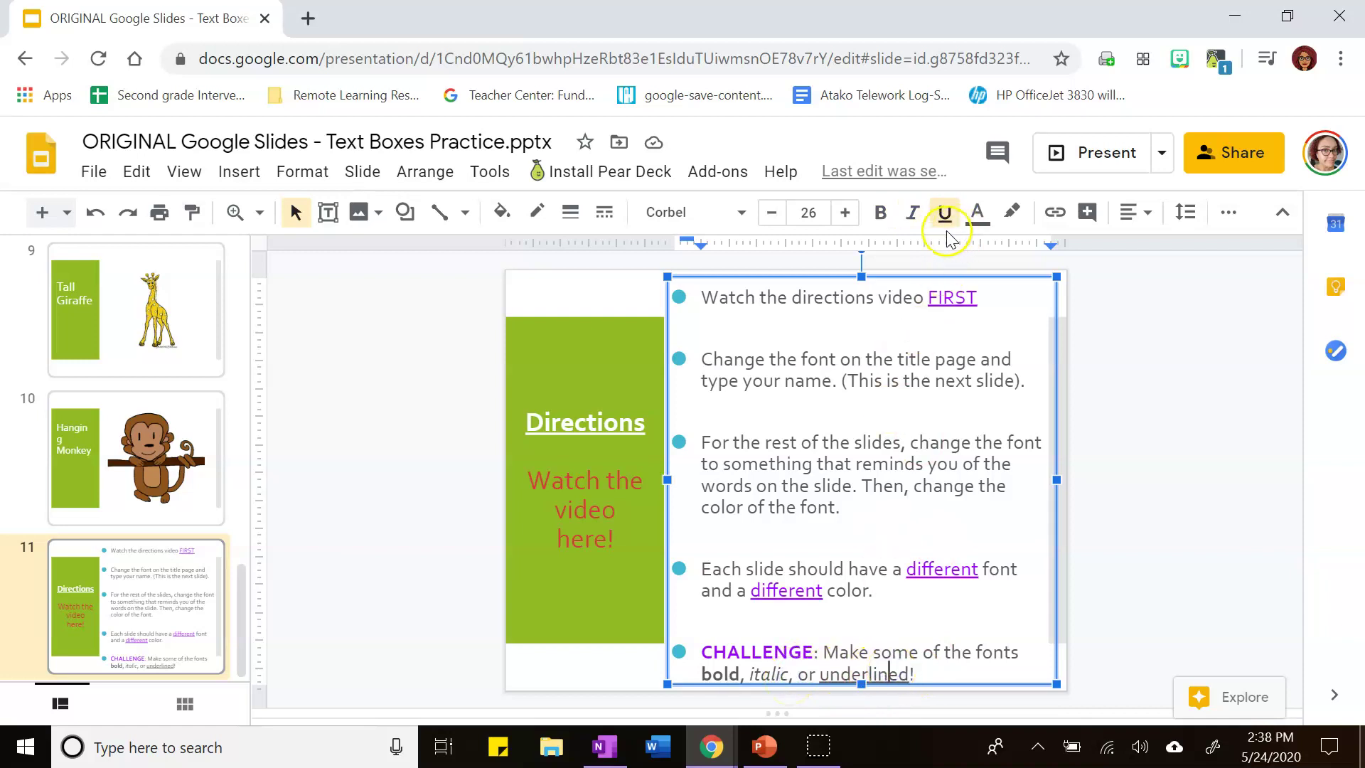